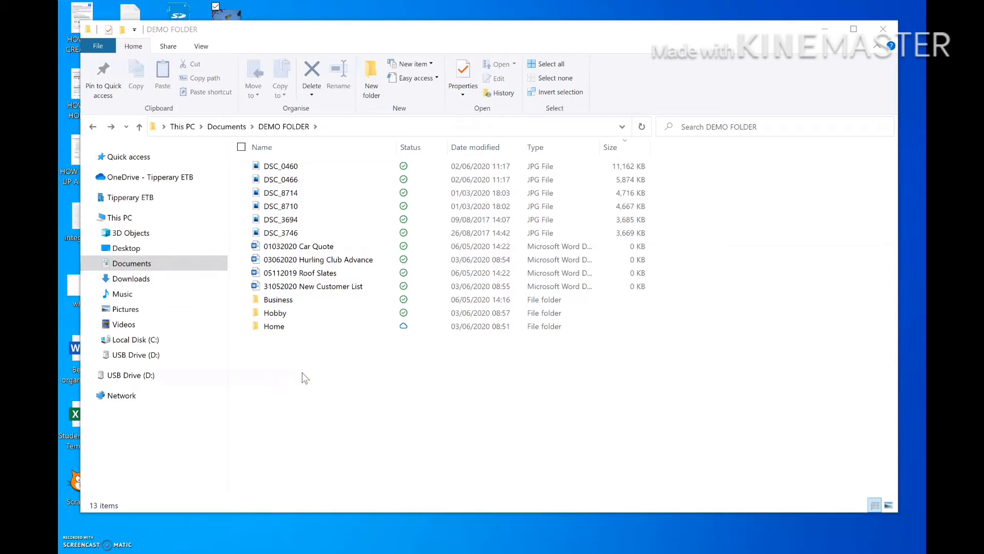
click(322, 377)
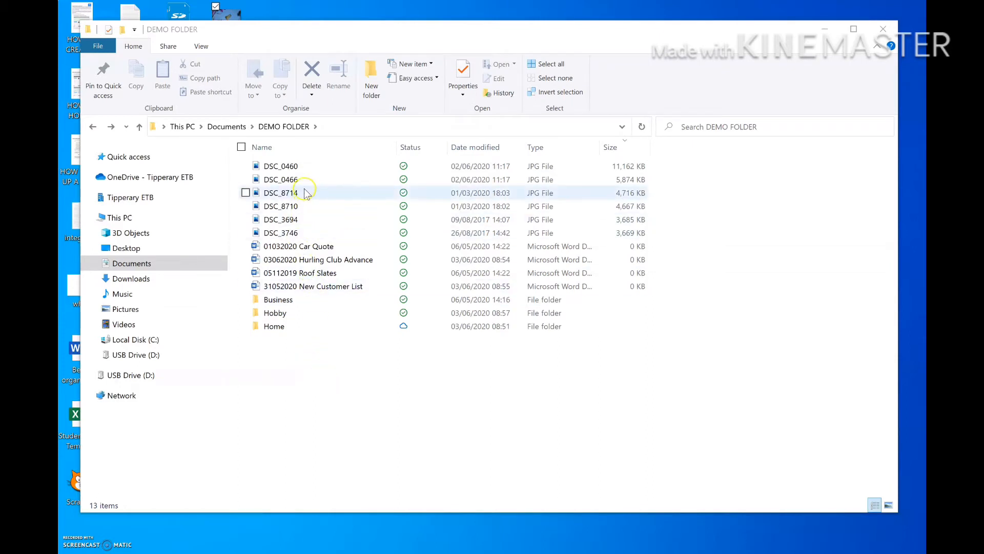
click(334, 383)
click(334, 382)
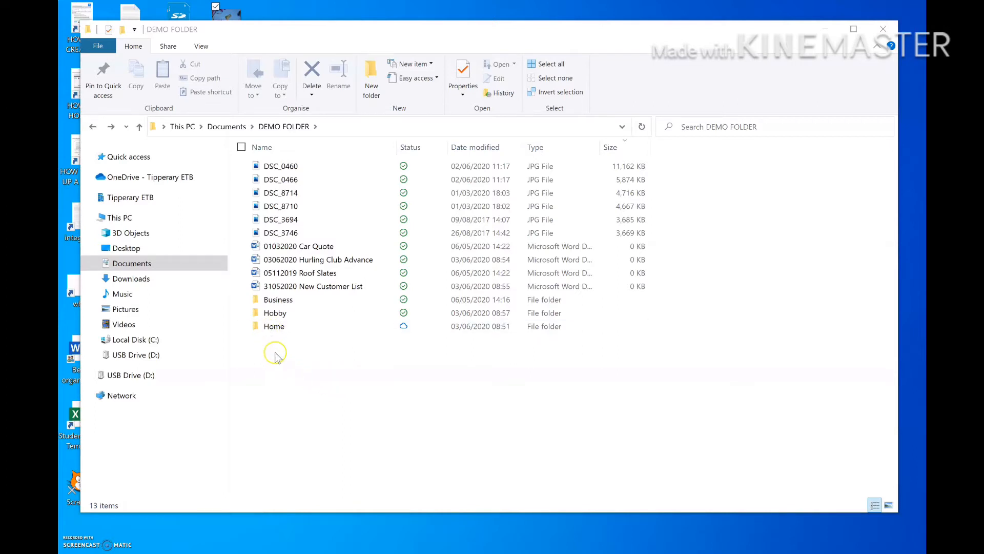
Open the Home folder to examine its subfolders, return to DEMO FOLDER and clear the selection.
double_click(270, 326)
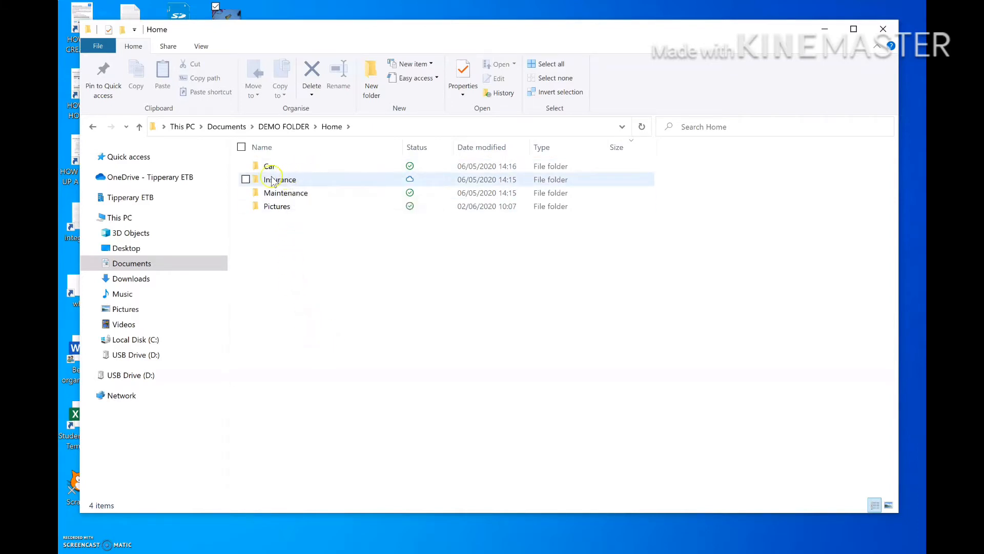
mouse_move(299, 183)
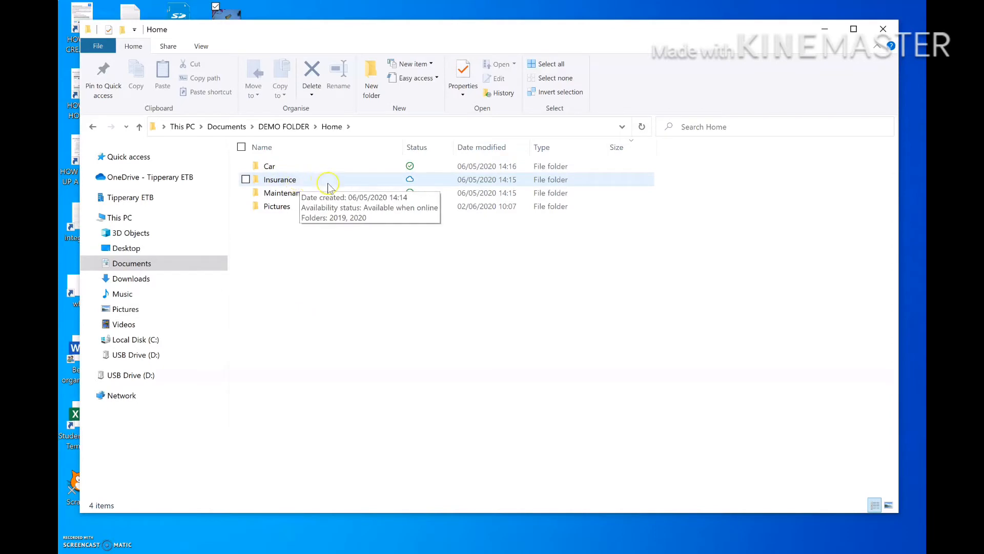
mouse_move(319, 197)
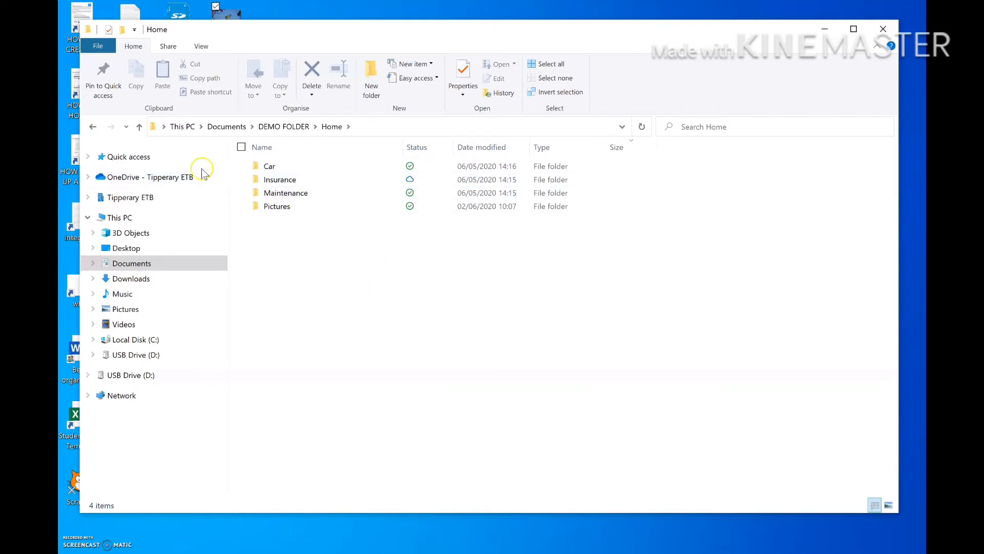
click(139, 129)
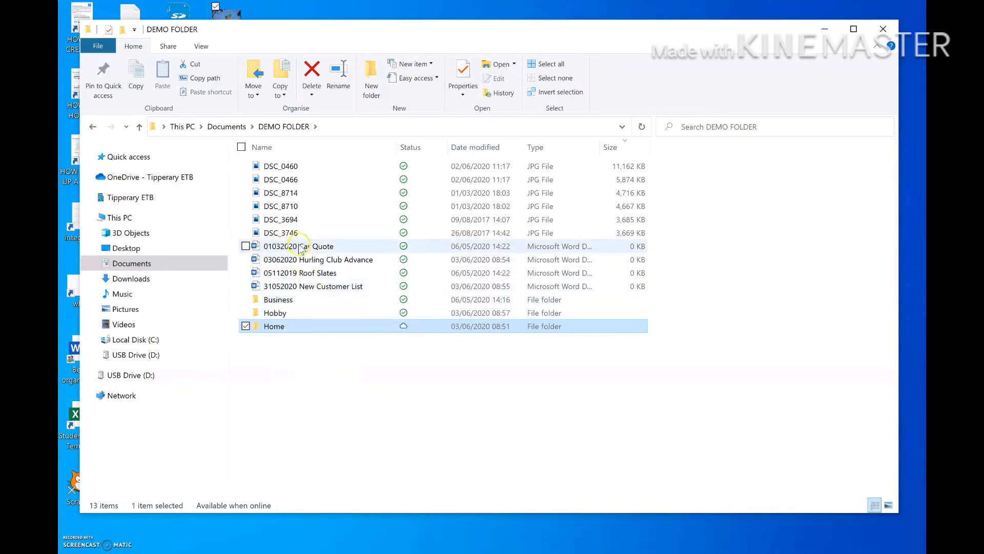
click(366, 413)
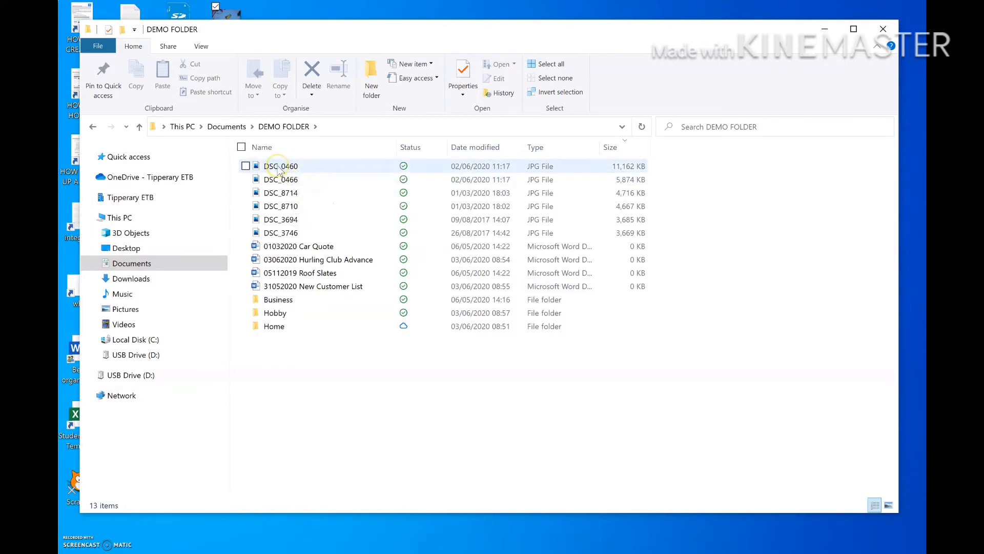
mouse_move(279, 170)
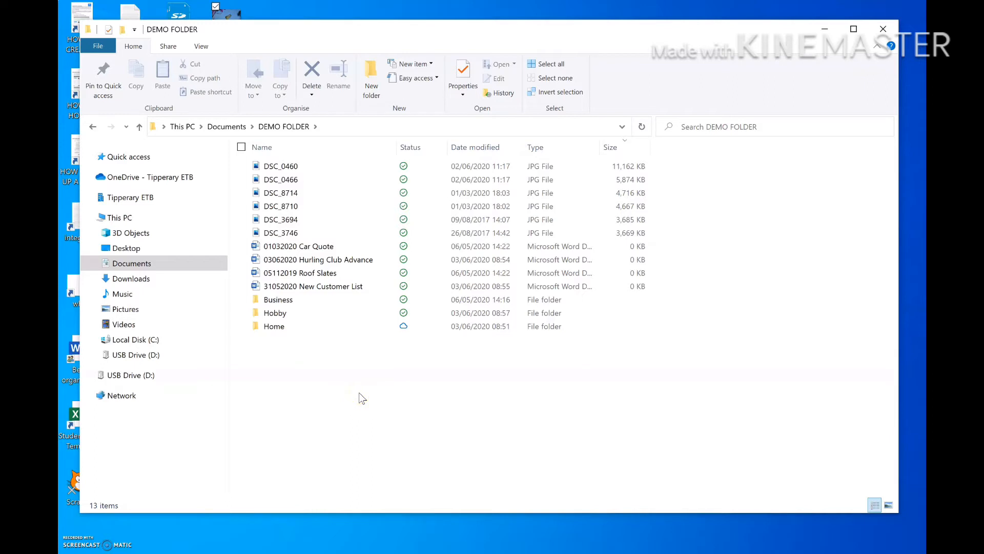
click(352, 406)
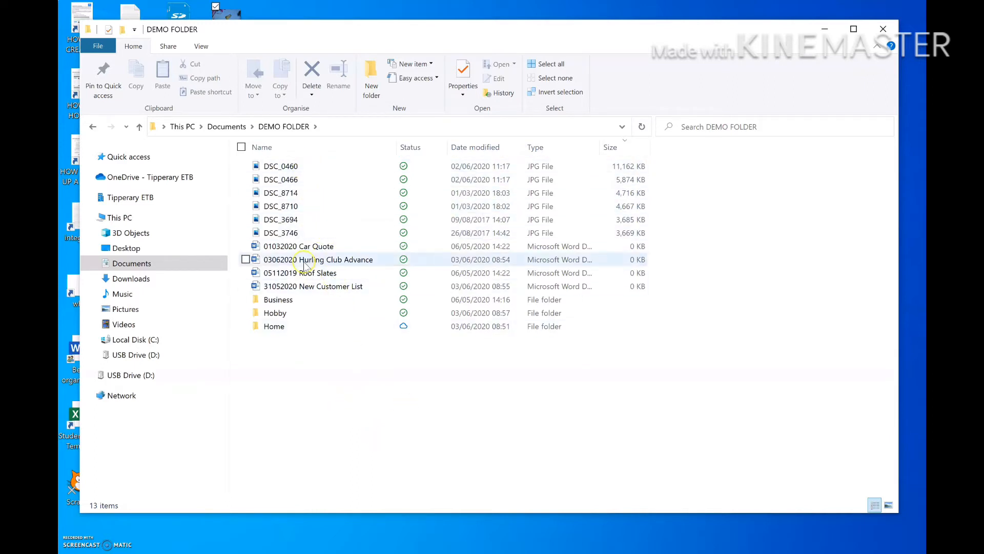
mouse_move(357, 331)
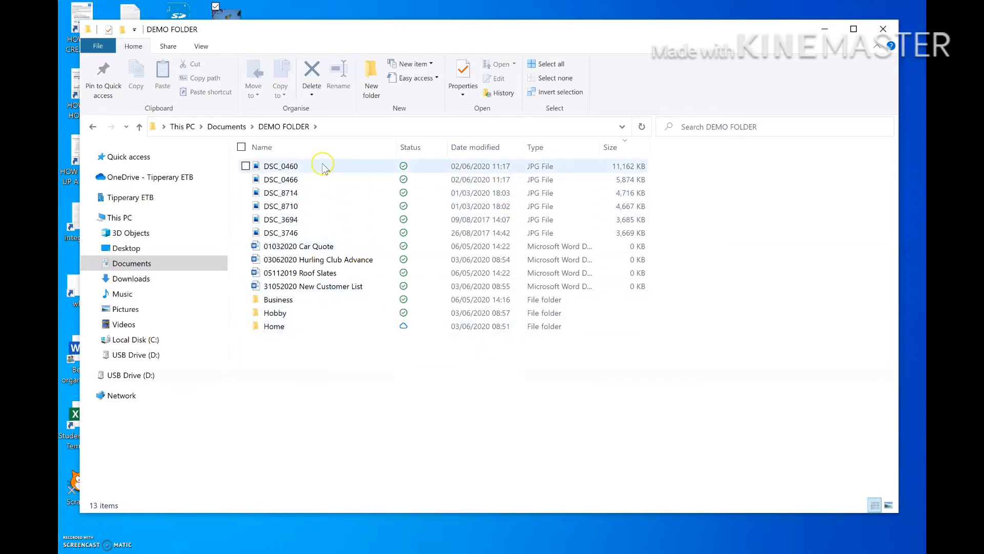
Select the picture DSC_0460 on its own, switch the selection to DSC_8714, and clear it.
mouse_move(323, 167)
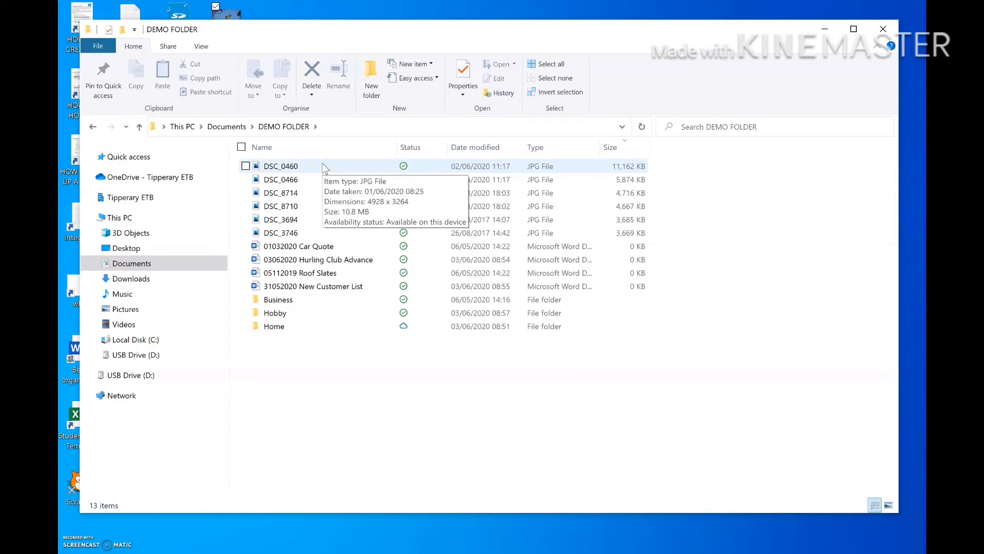
click(281, 166)
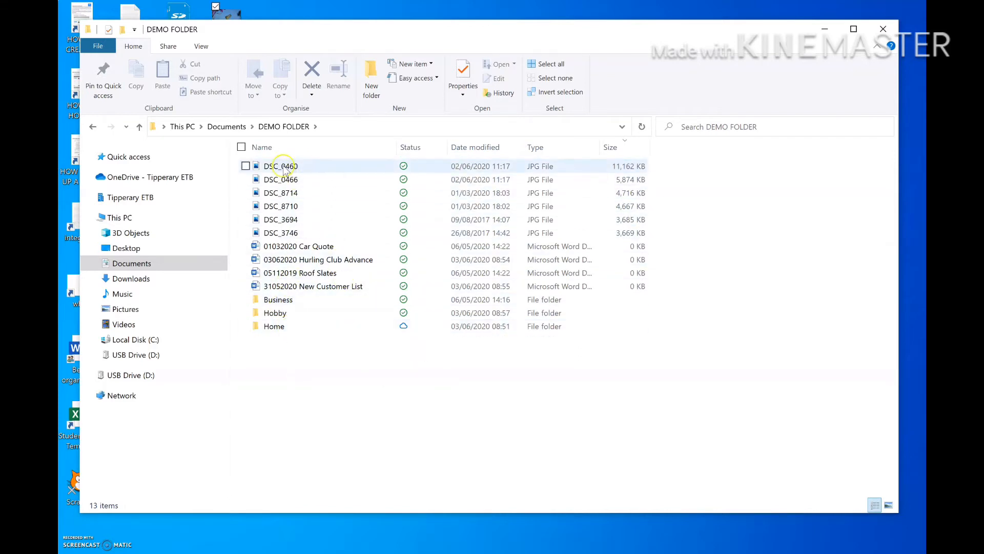
click(283, 167)
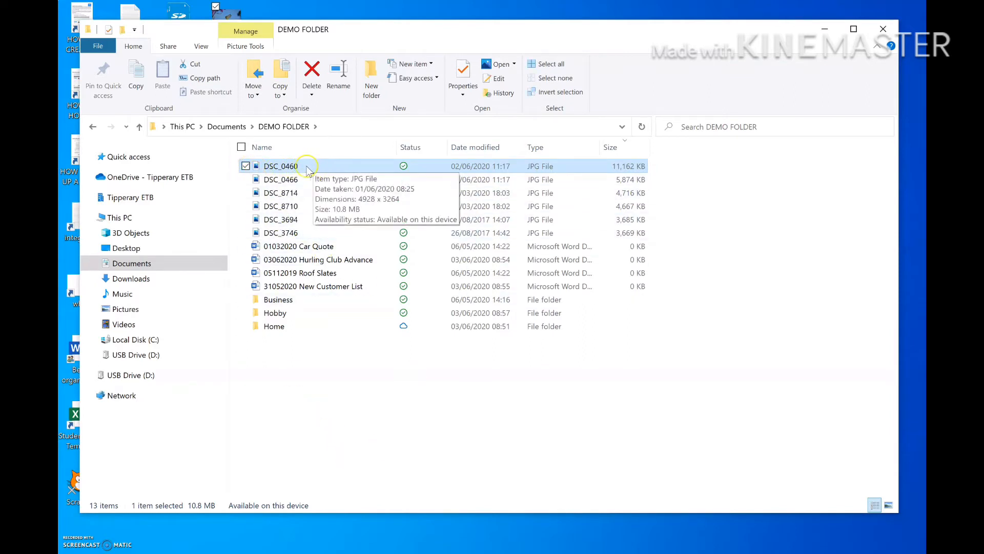
click(277, 195)
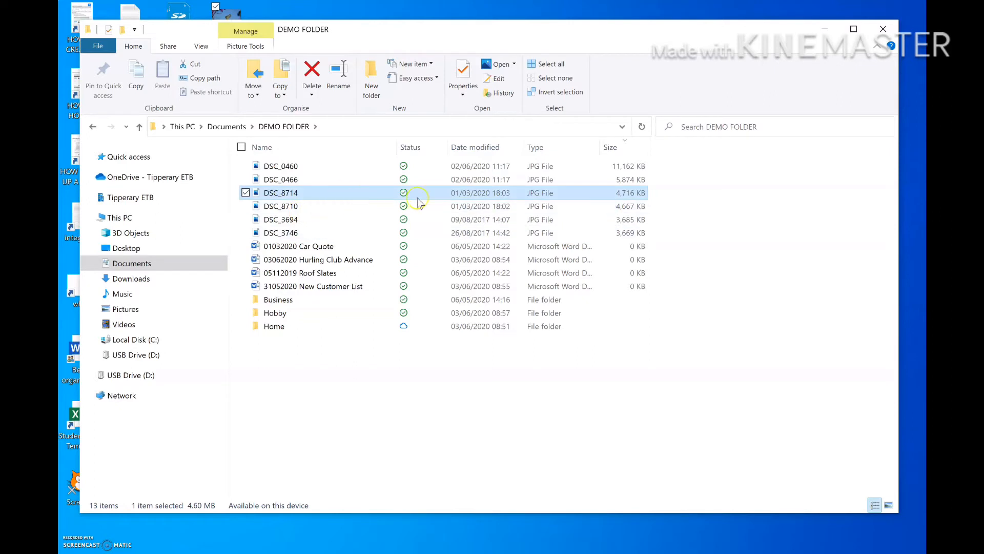
click(345, 395)
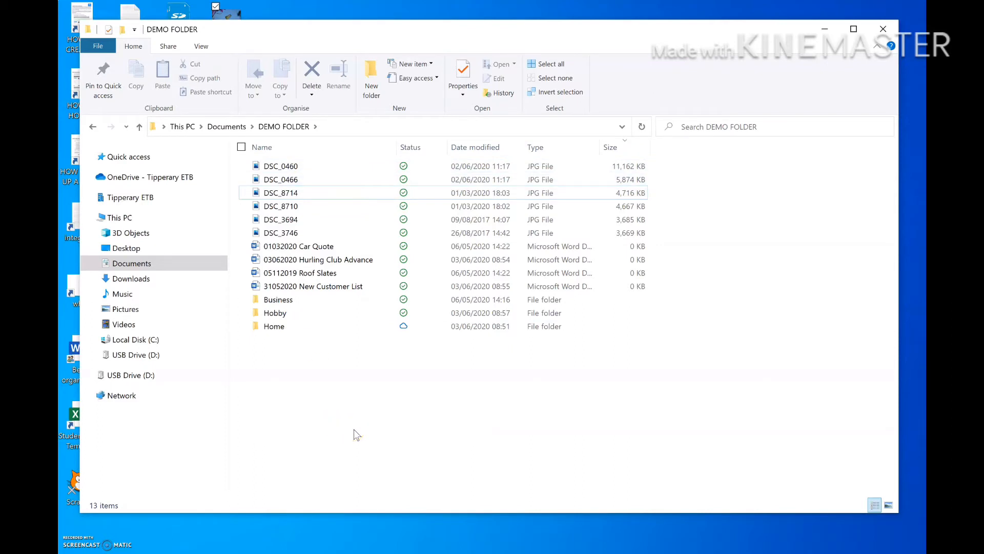
Select the non-adjacent pictures DSC_0460, DSC_3694 and DSC_8714 together, and clear the selection.
click(281, 166)
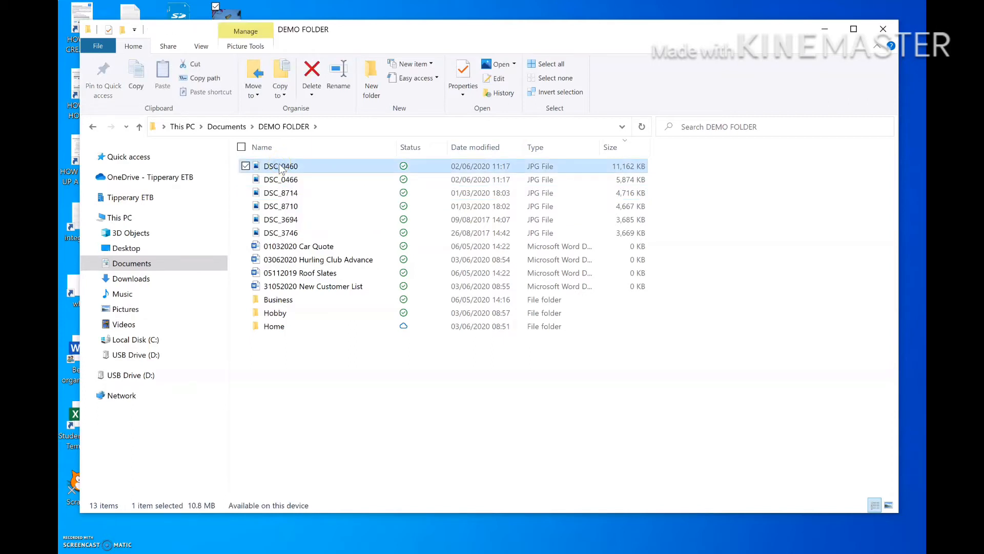
ctrl+click(279, 221)
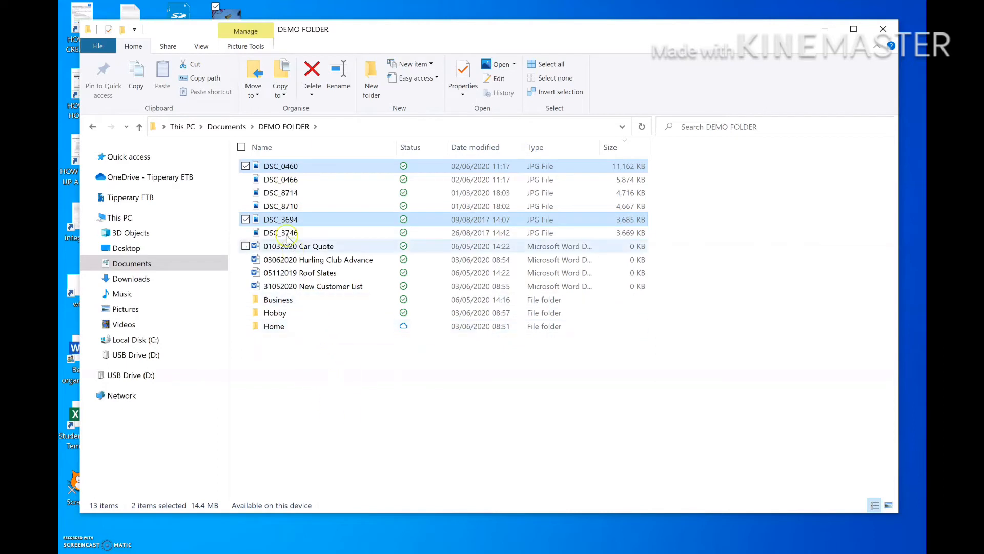
ctrl+click(285, 193)
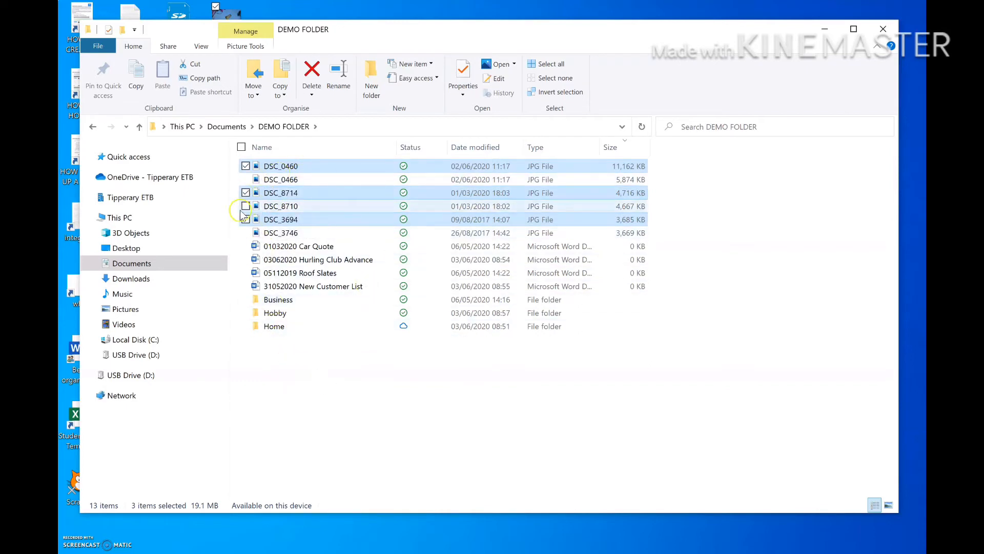
click(318, 398)
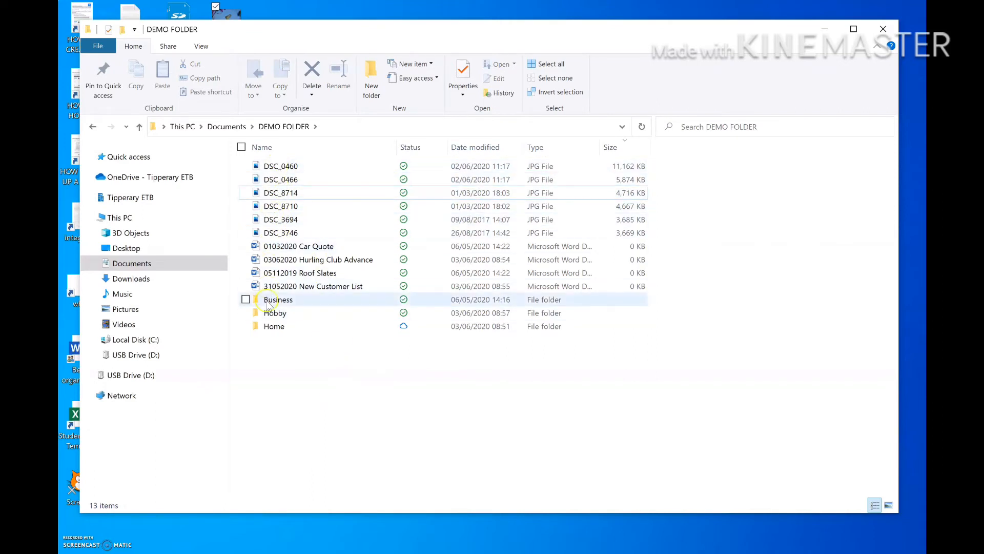
Select the continuous range of pictures from DSC_0460 through DSC_3746, and clear the selection.
click(292, 169)
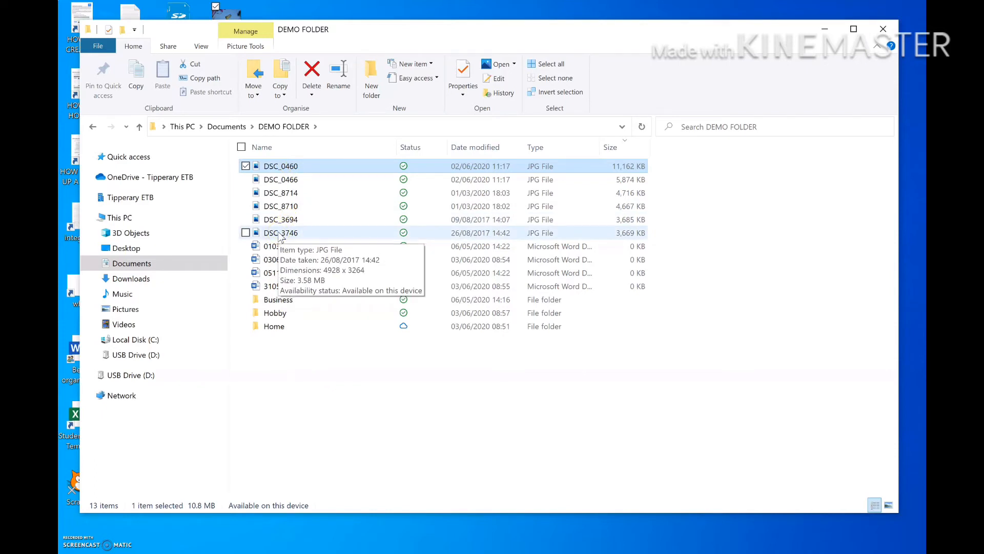
shift+click(279, 234)
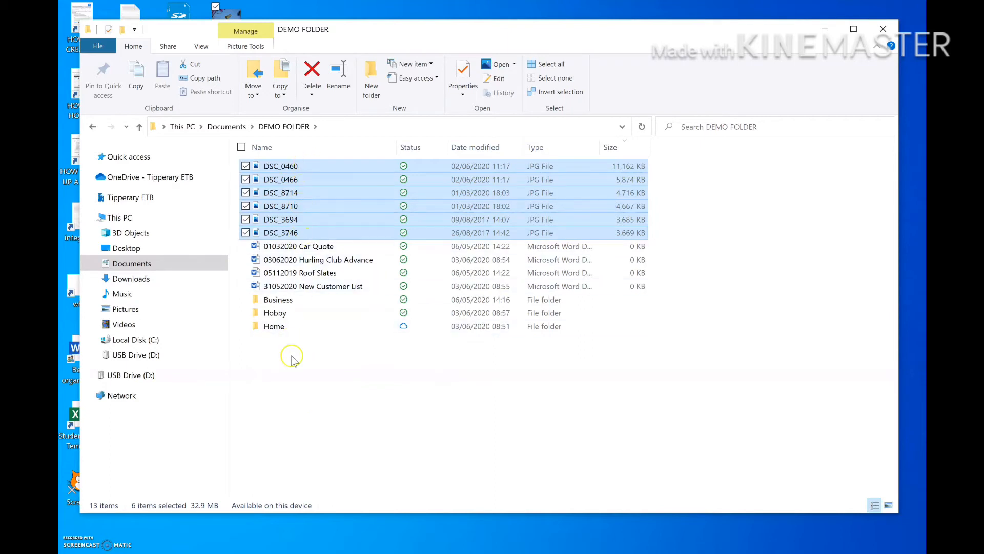
click(310, 388)
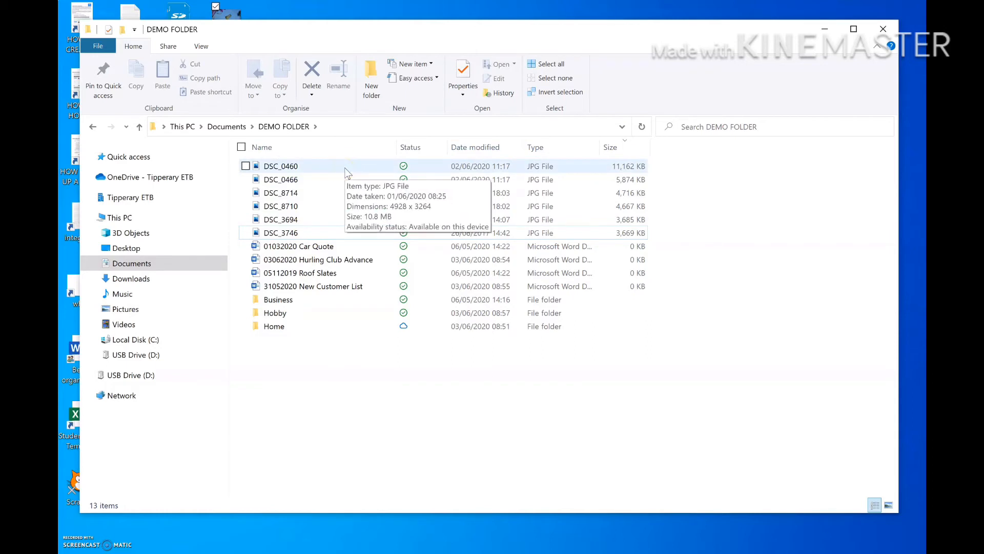
Draw a selection box around all six JPG pictures, DSC_0460 to DSC_3746, and deselect them.
drag(345, 169, 298, 181)
mouse_move(287, 218)
mouse_down()
mouse_move(289, 233)
mouse_move(293, 179)
mouse_move(293, 229)
mouse_up()
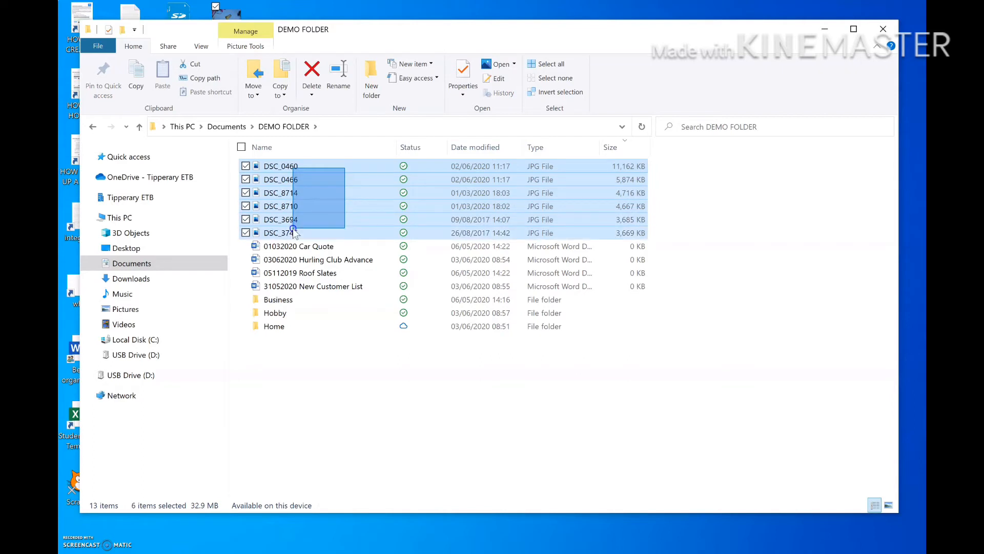
drag(293, 228, 293, 229)
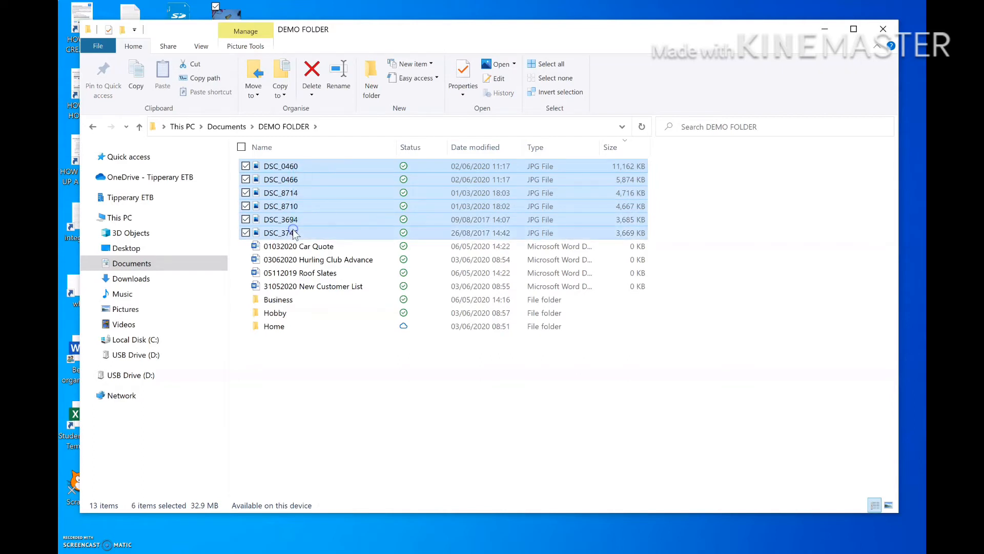
click(328, 403)
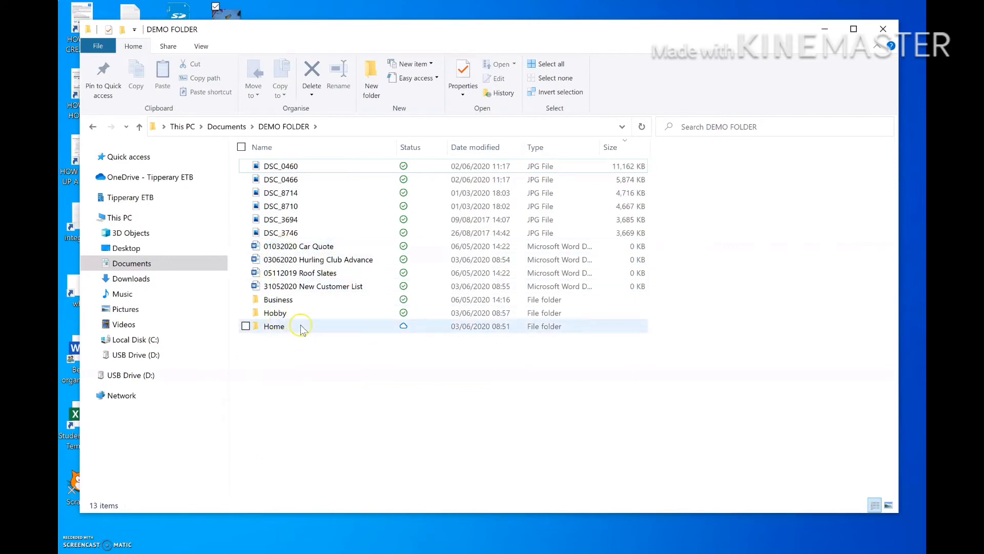
Select the two non-adjacent documents 01032020 Car Quote and 05112019 Roof Slates, and clear the selection.
click(285, 248)
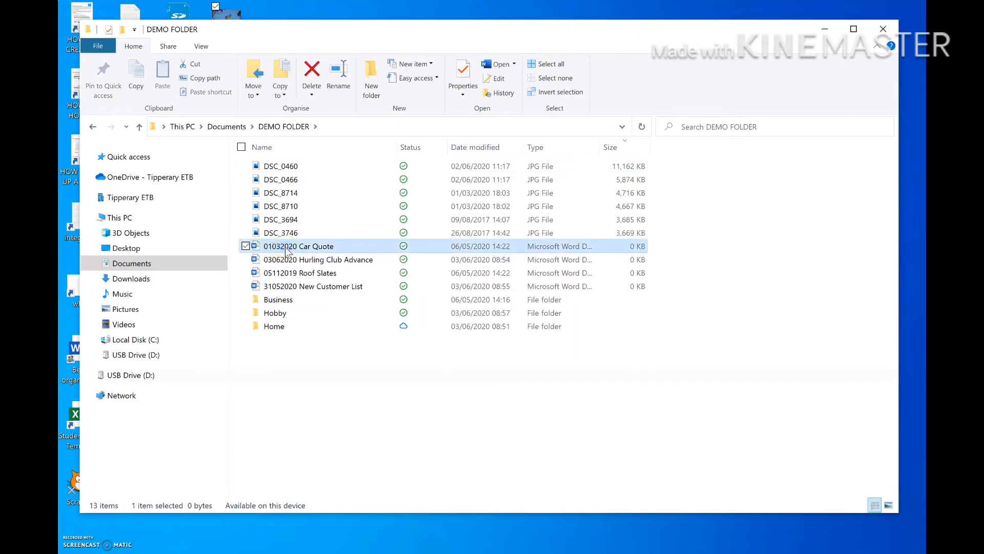
ctrl+click(282, 273)
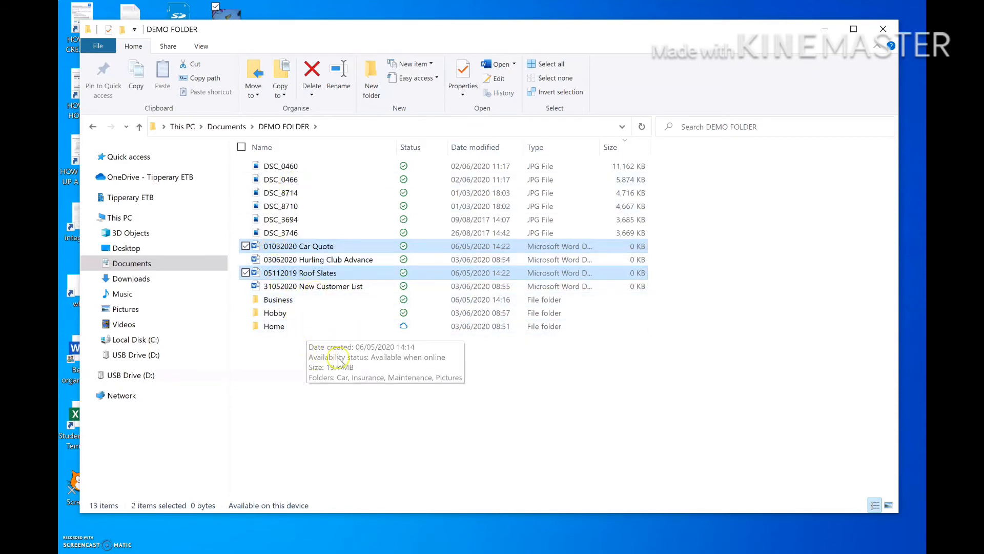
click(338, 362)
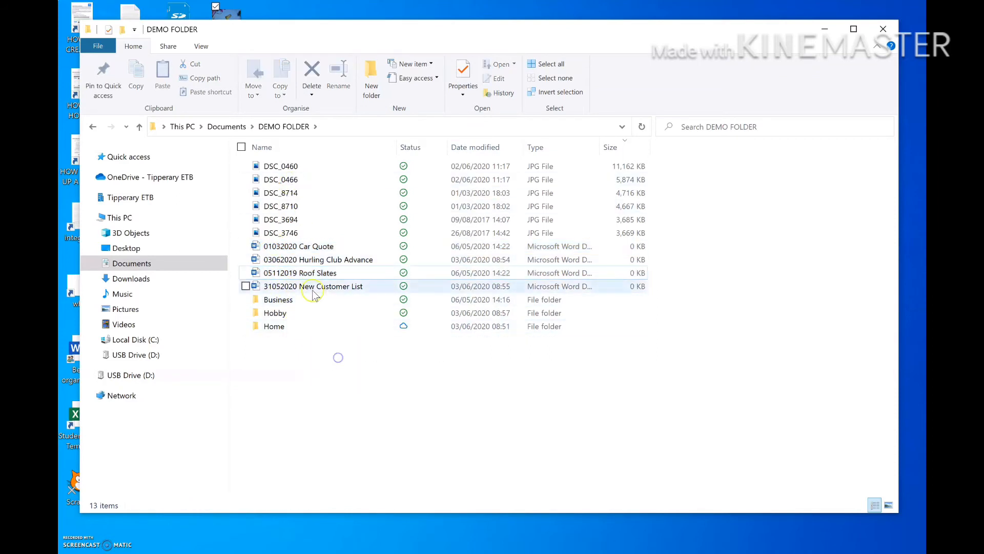
Select the range of Word documents from 01032020 Car Quote through 31052020 New Customer List, and deselect them.
click(278, 248)
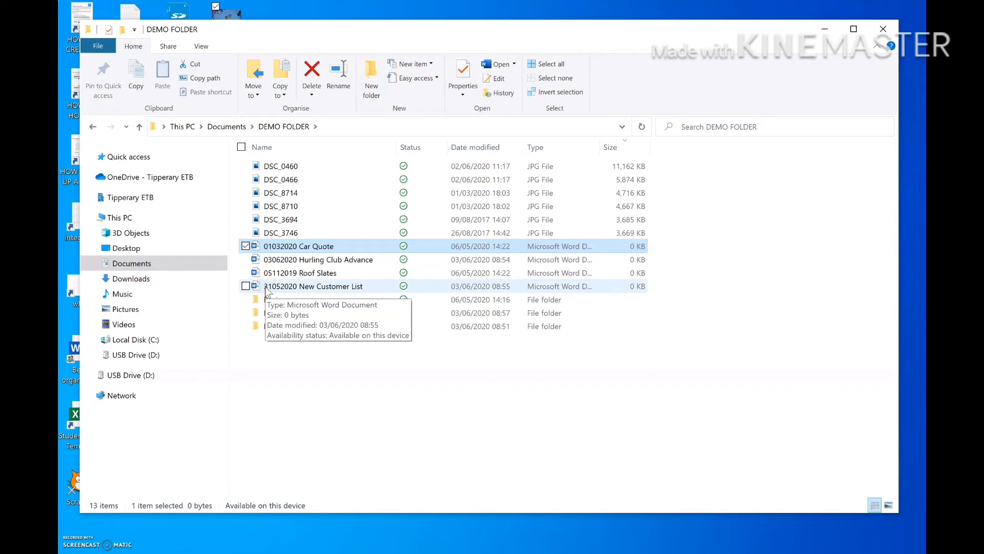
shift+click(267, 288)
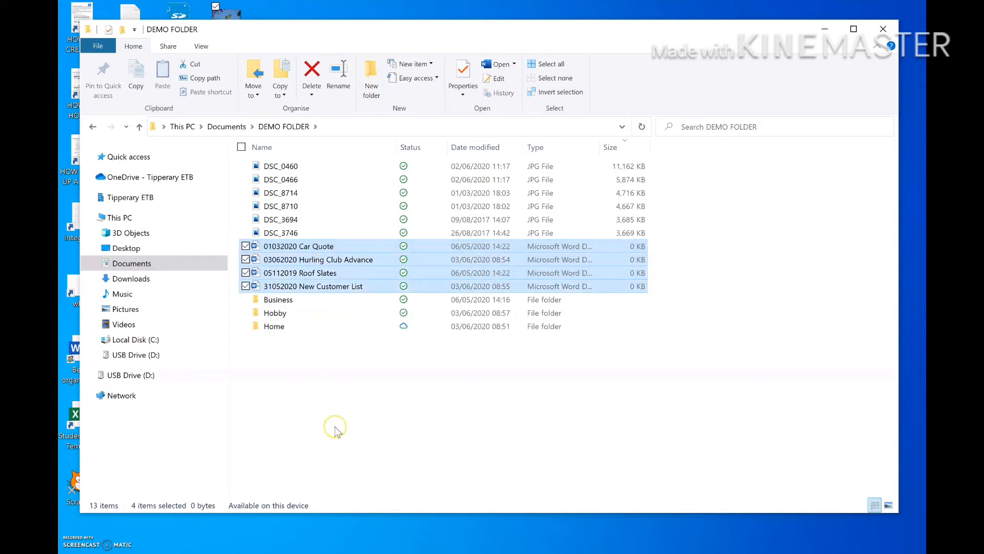
click(363, 391)
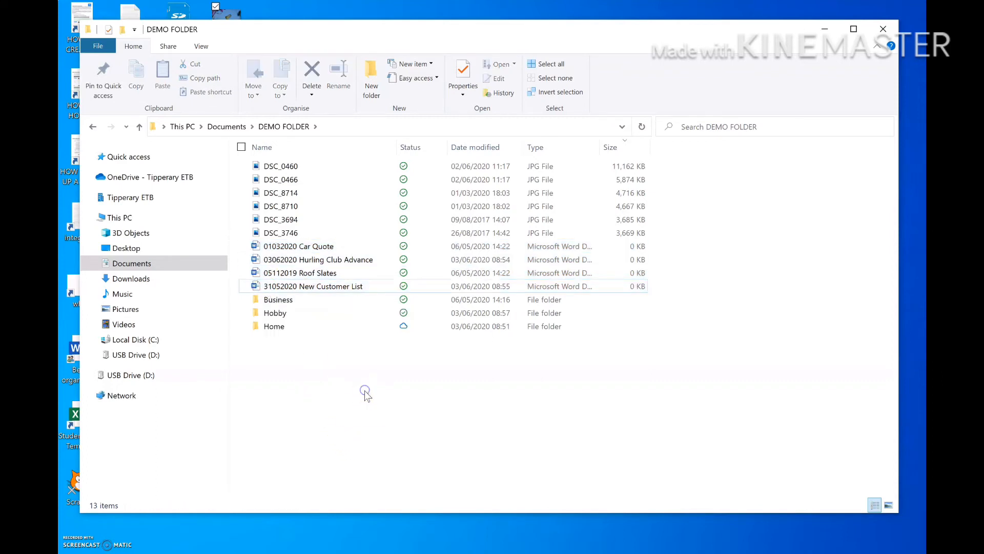
Box-select every picture and Word document from DSC_0460 to 31052020 New Customer List, and clear the selection.
drag(366, 165, 314, 286)
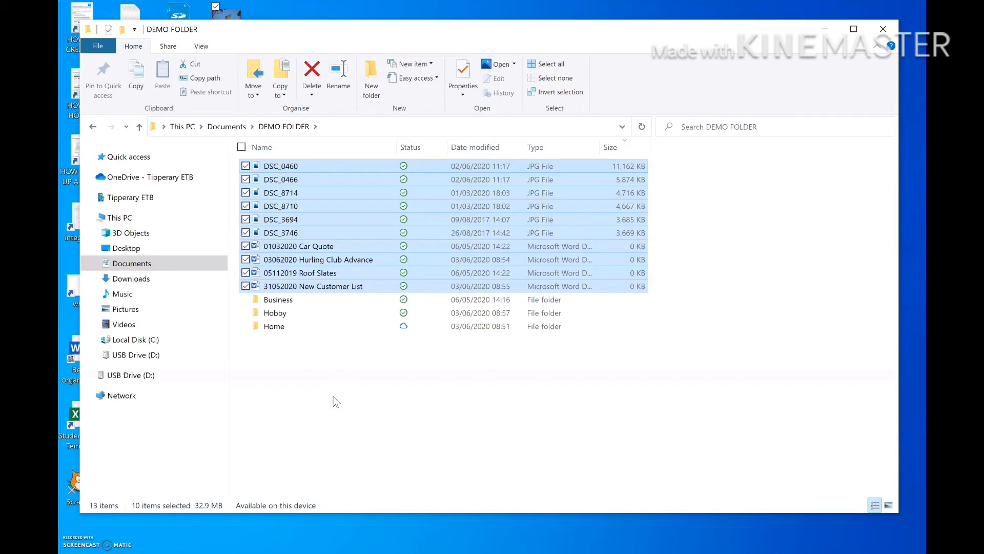
click(336, 400)
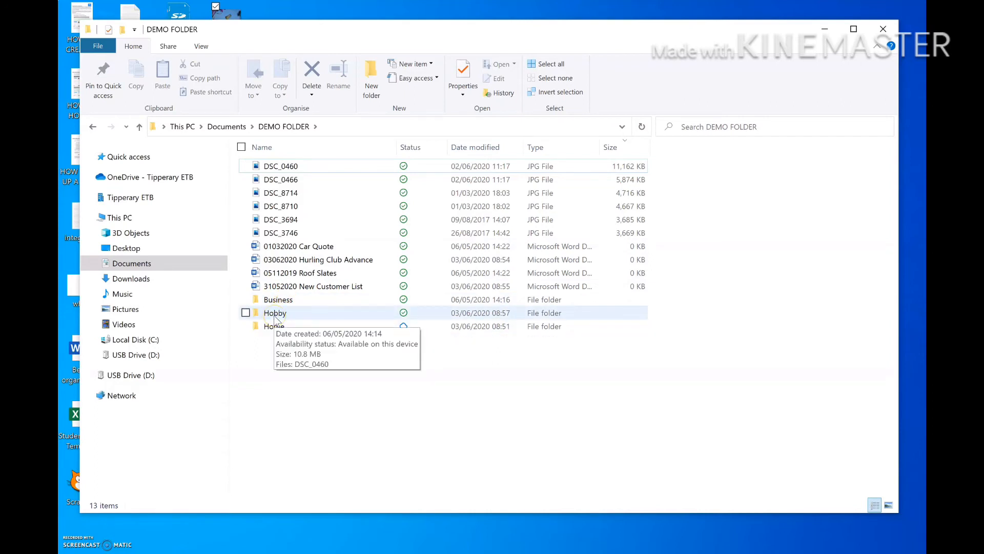
Move the document 03062020 Hurling Club Advance into the Hobby folder by cutting and pasting it.
mouse_move(270, 303)
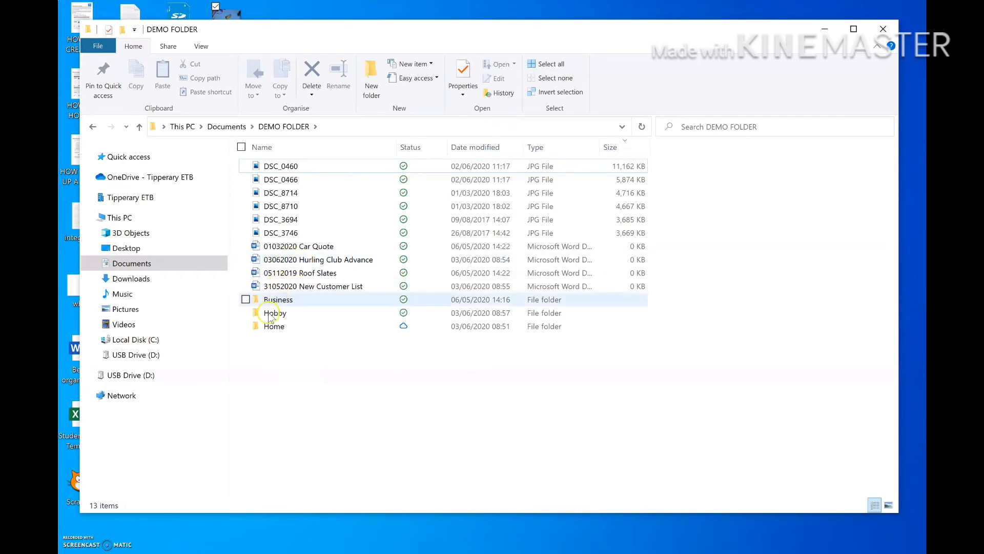
click(300, 262)
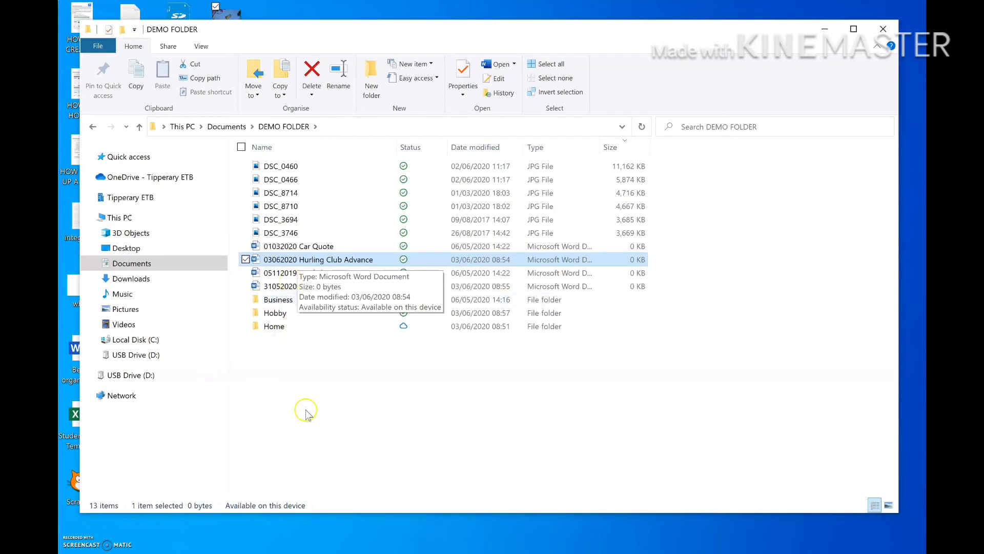
click(262, 396)
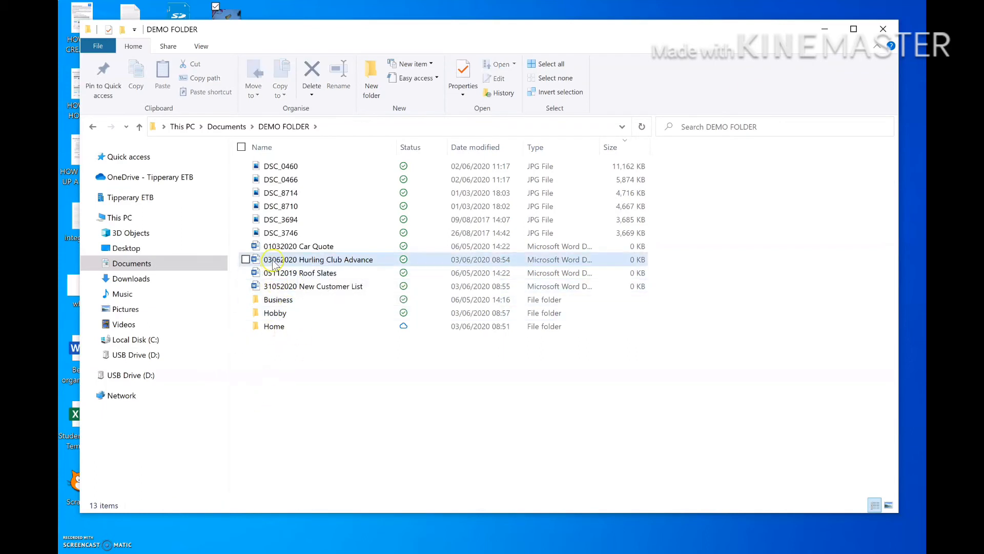
click(272, 260)
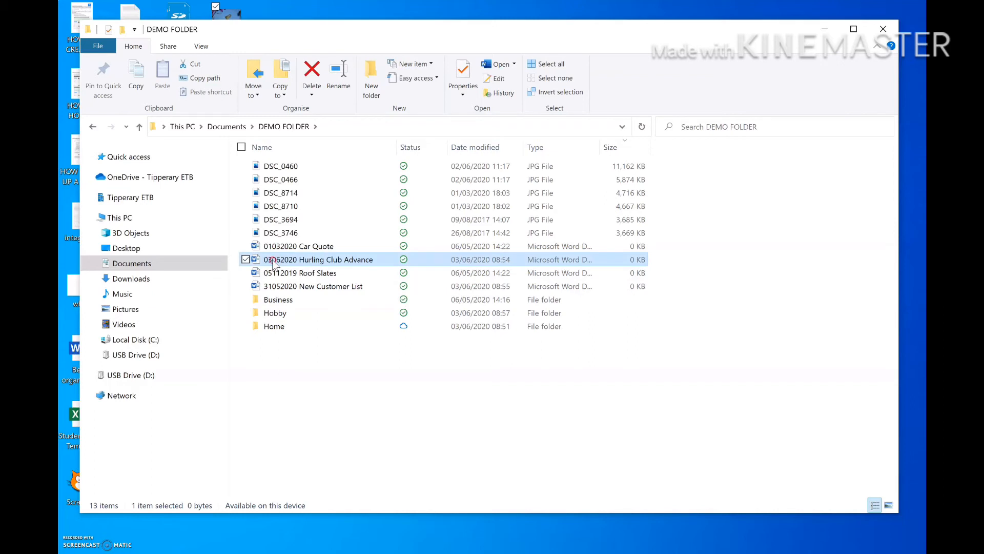
right_click(273, 260)
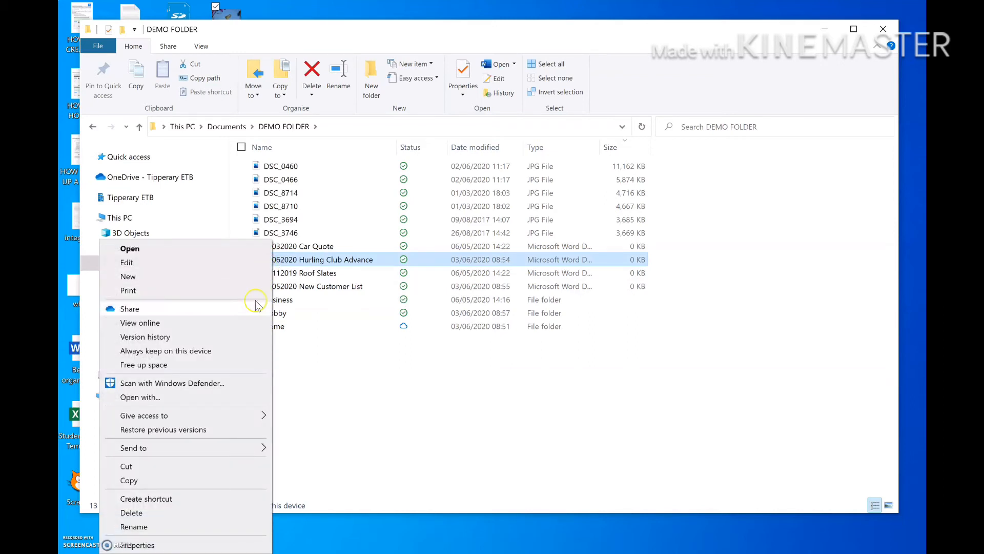
click(185, 466)
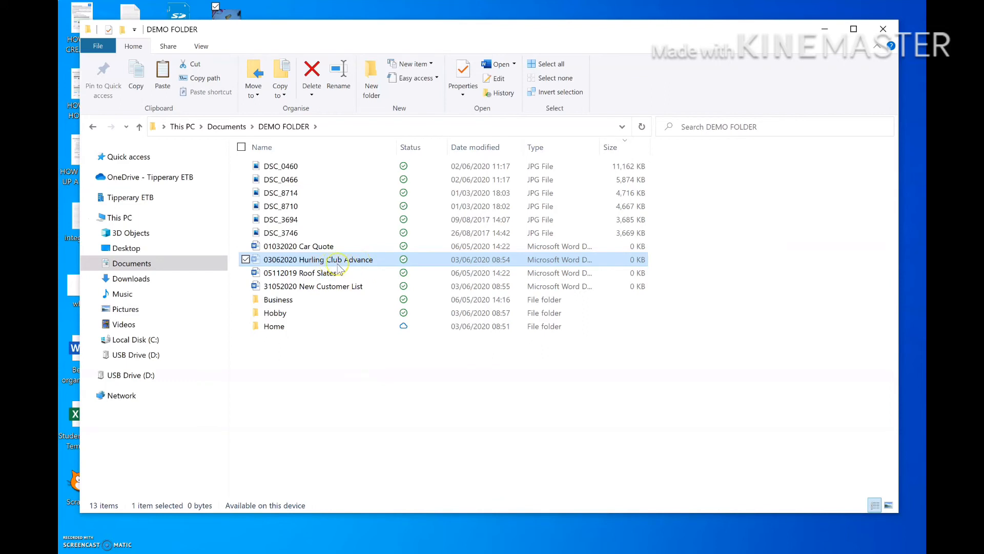
right_click(270, 317)
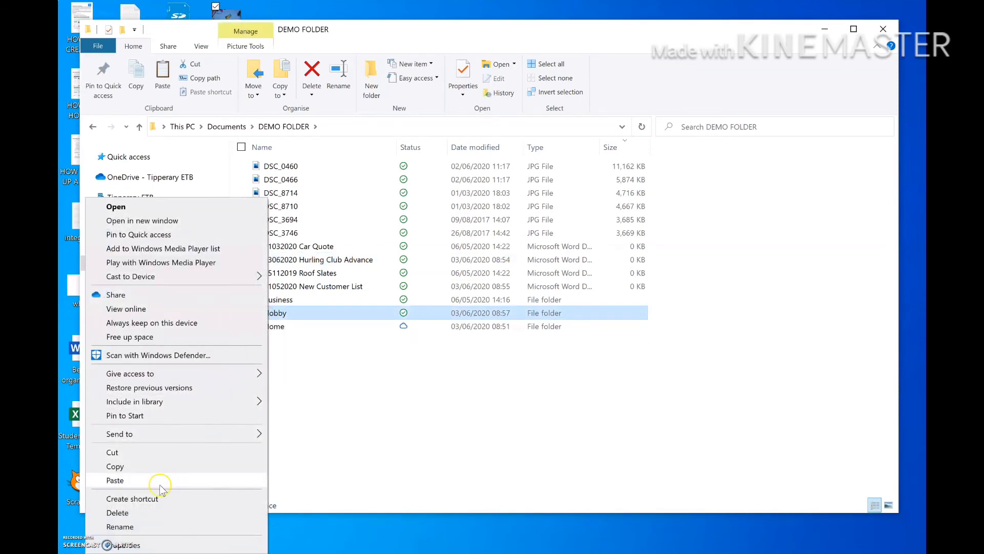
click(144, 483)
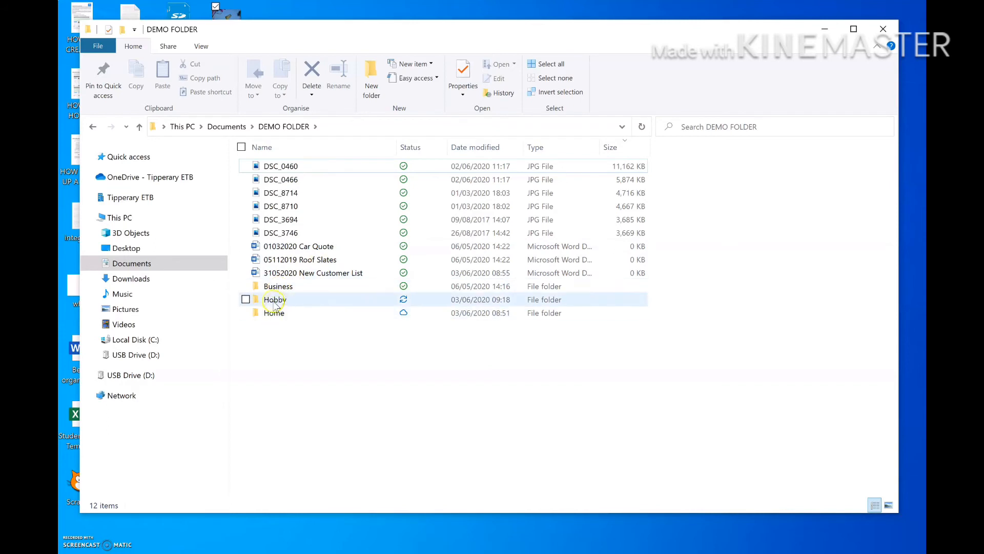
Open the Hobby folder to check its contents, and return to DEMO FOLDER.
mouse_move(280, 303)
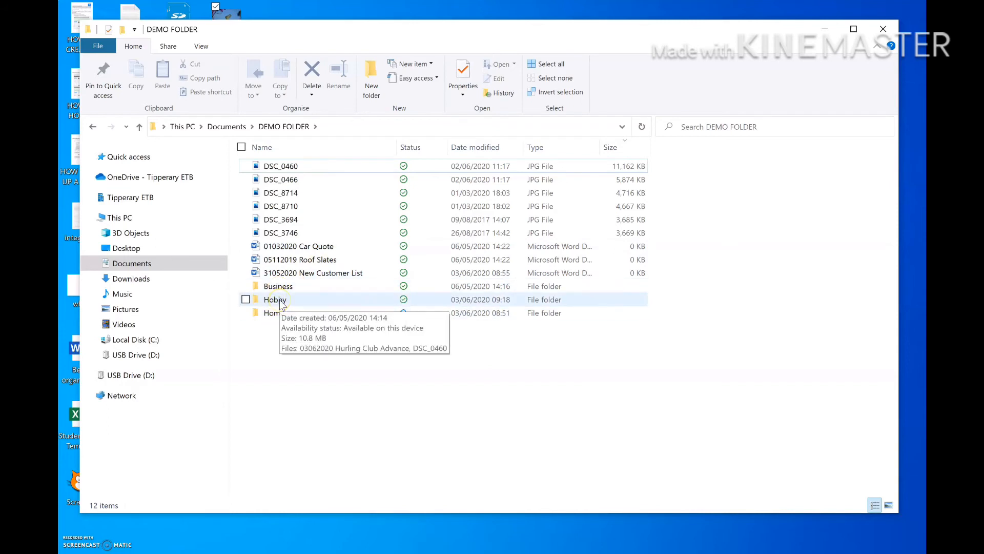
double_click(279, 301)
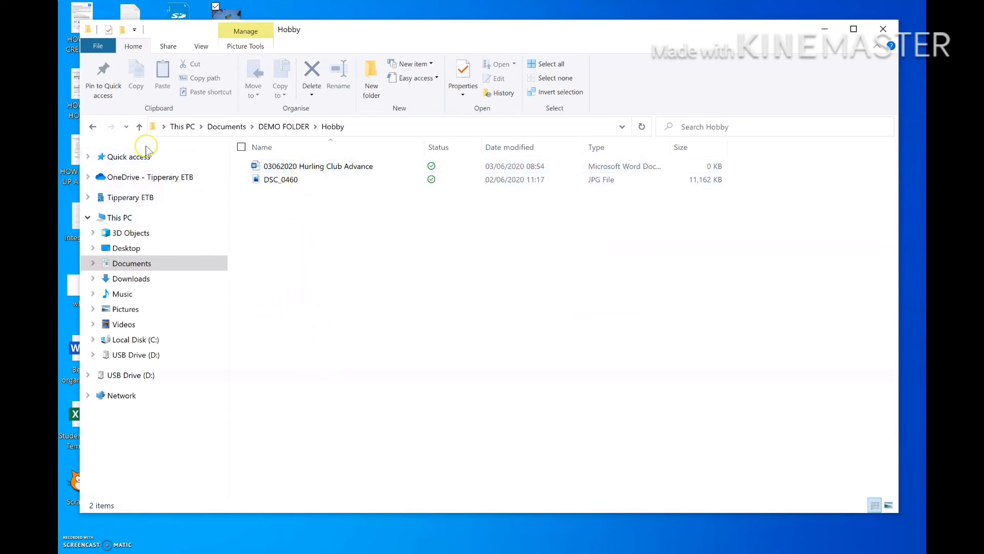
click(139, 127)
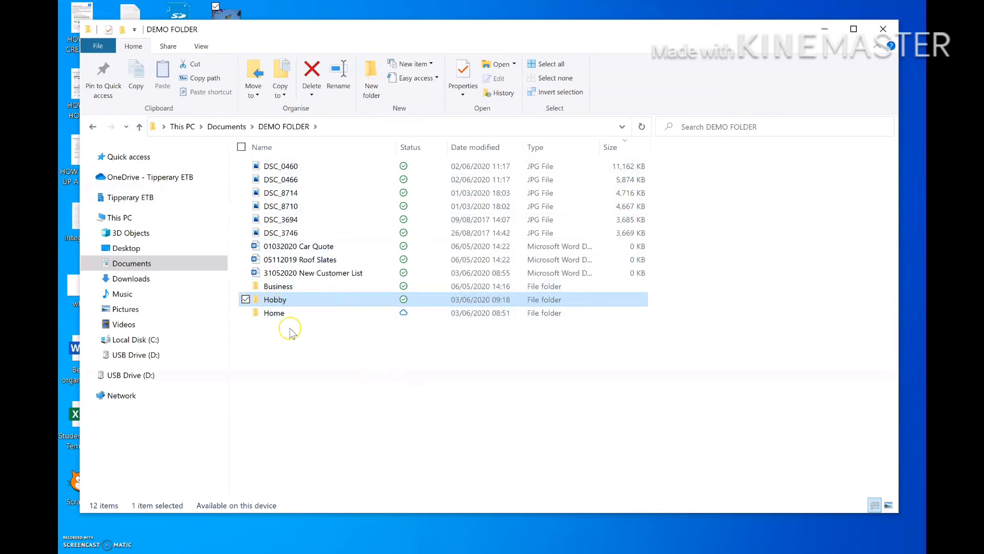
Move the document 31052020 New Customer List into the Customers subfolder of Business by choosing that location as its destination.
click(287, 276)
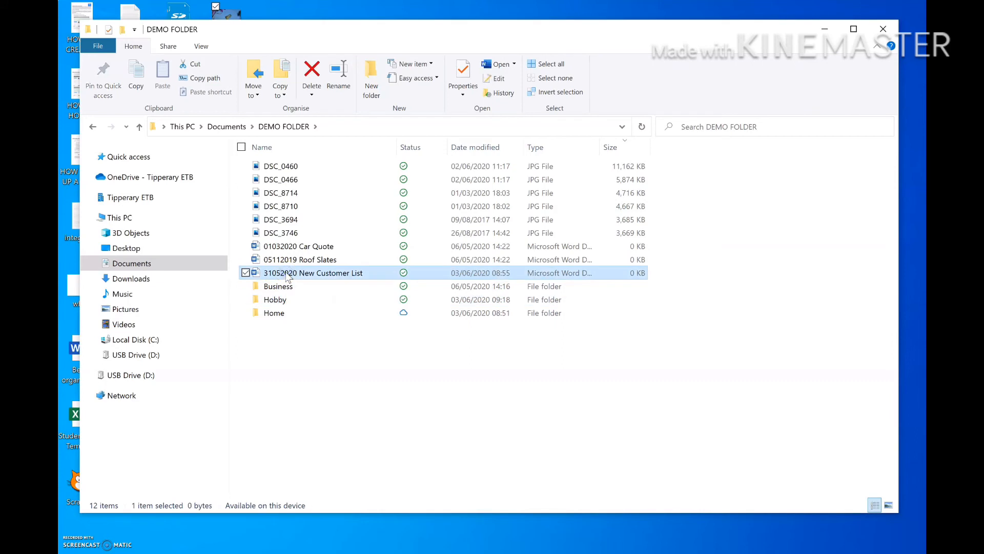
click(255, 72)
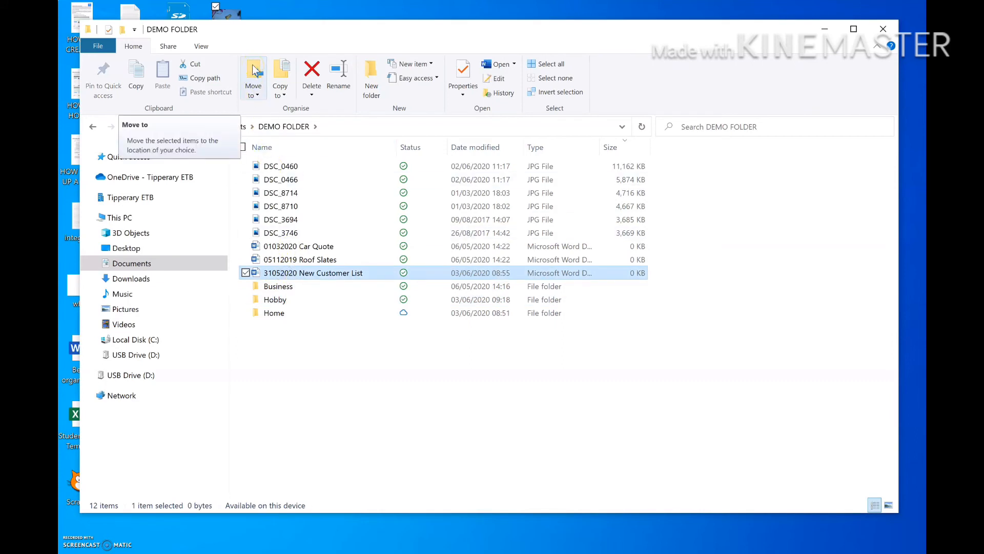
click(255, 88)
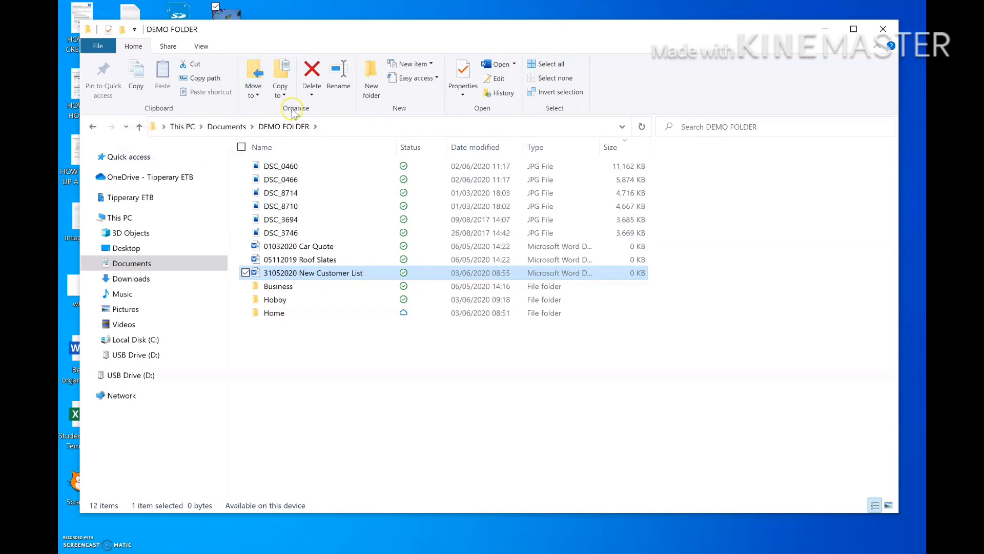
click(255, 88)
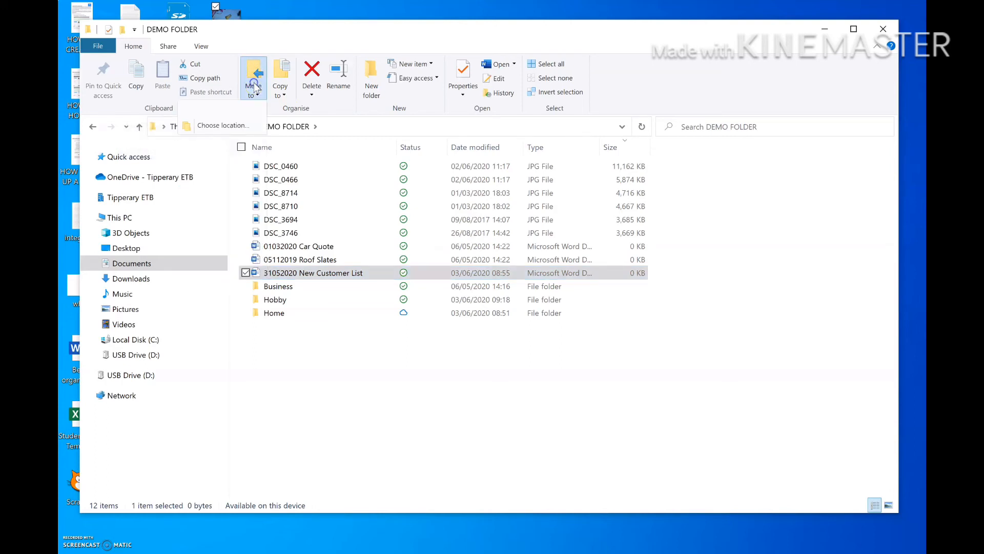
click(220, 125)
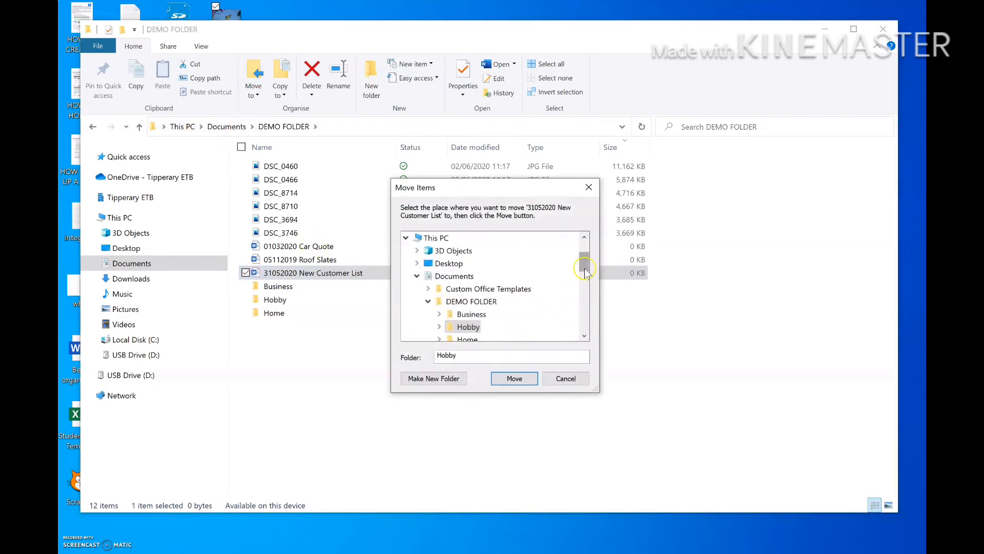
drag(584, 263, 584, 278)
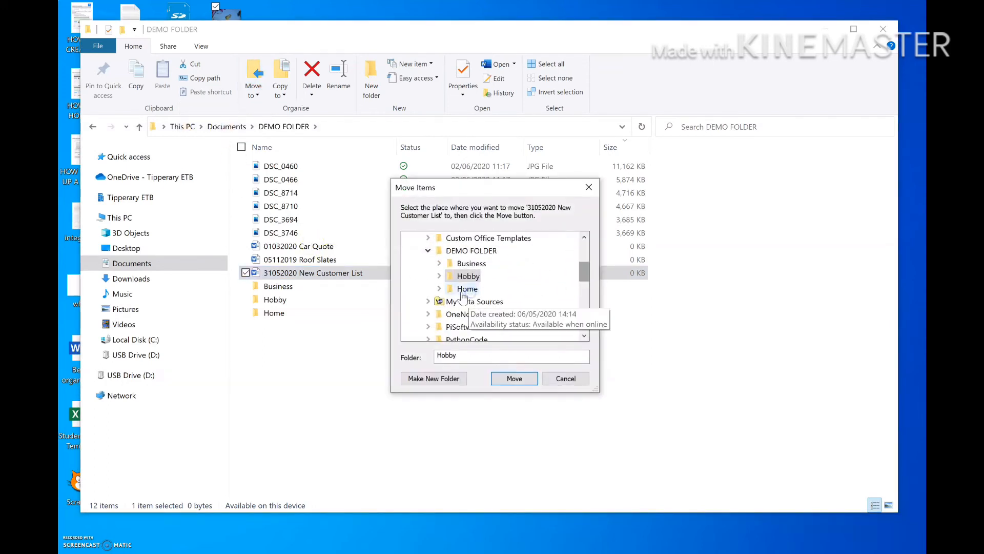
click(465, 266)
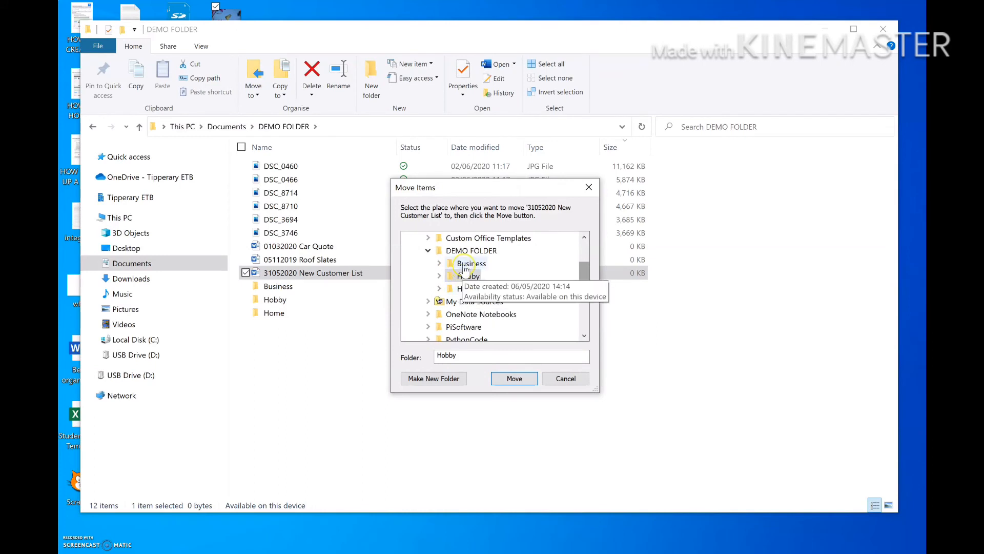
double_click(465, 266)
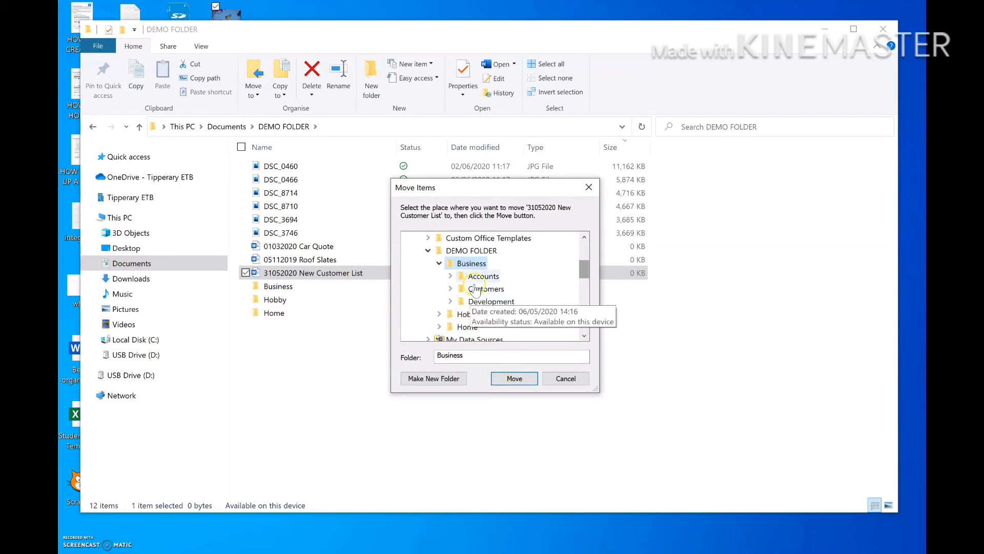
click(482, 282)
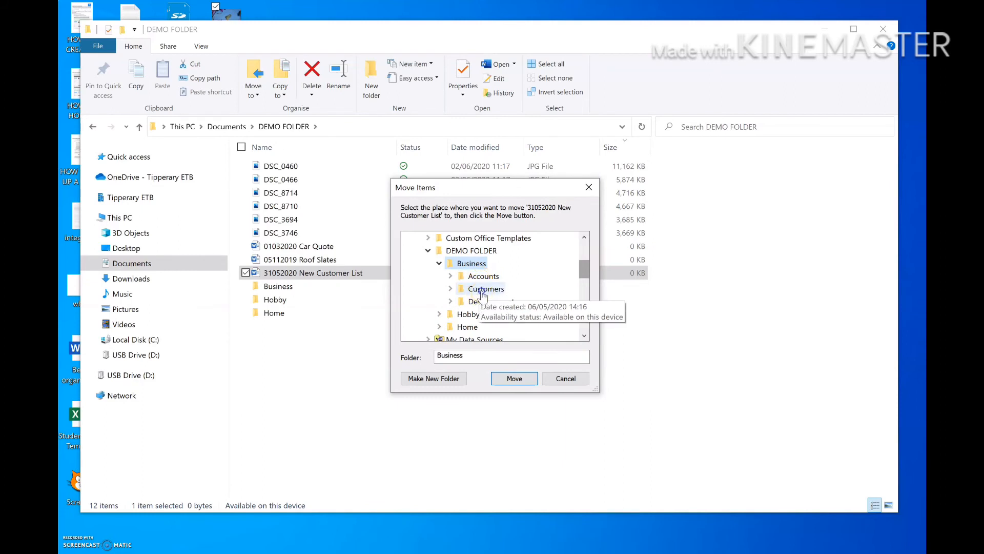
click(481, 290)
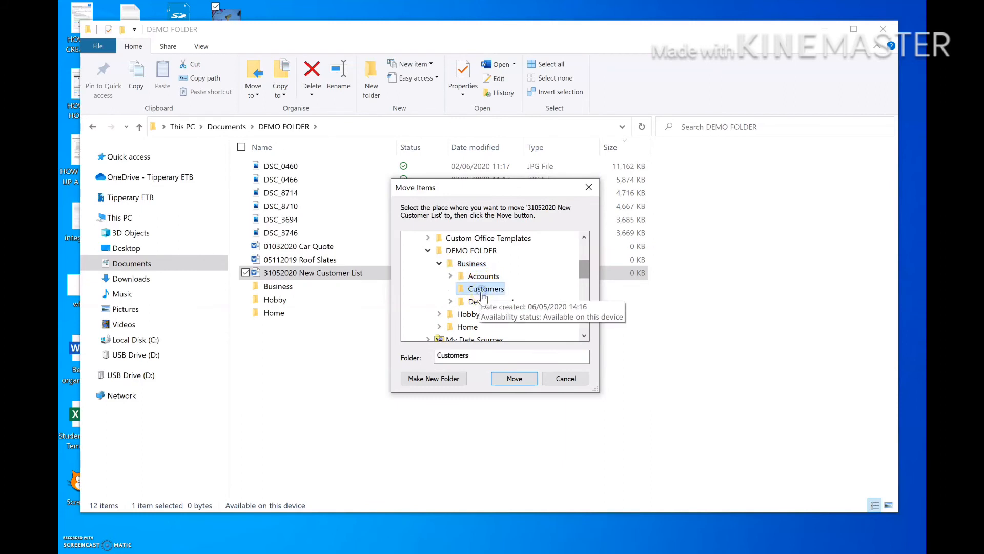
click(514, 379)
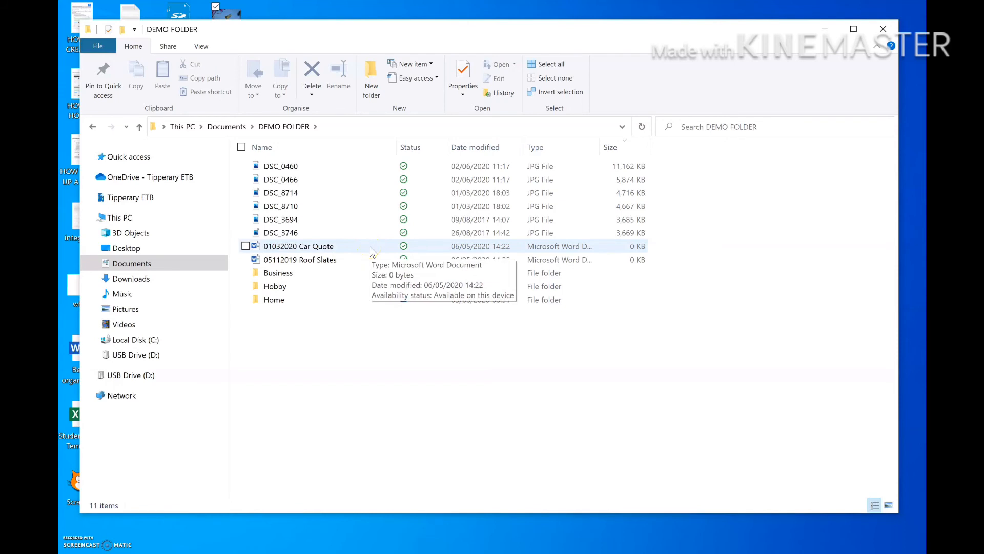
Select the documents 01032020 Car Quote and 05112019 Roof Slates together and move them directly into the Home folder.
click(324, 247)
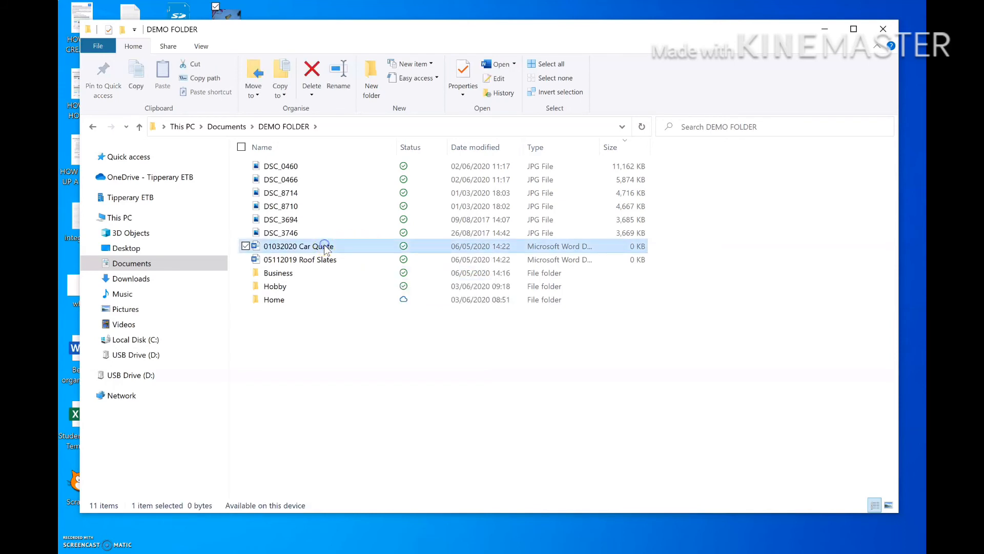
ctrl+click(288, 260)
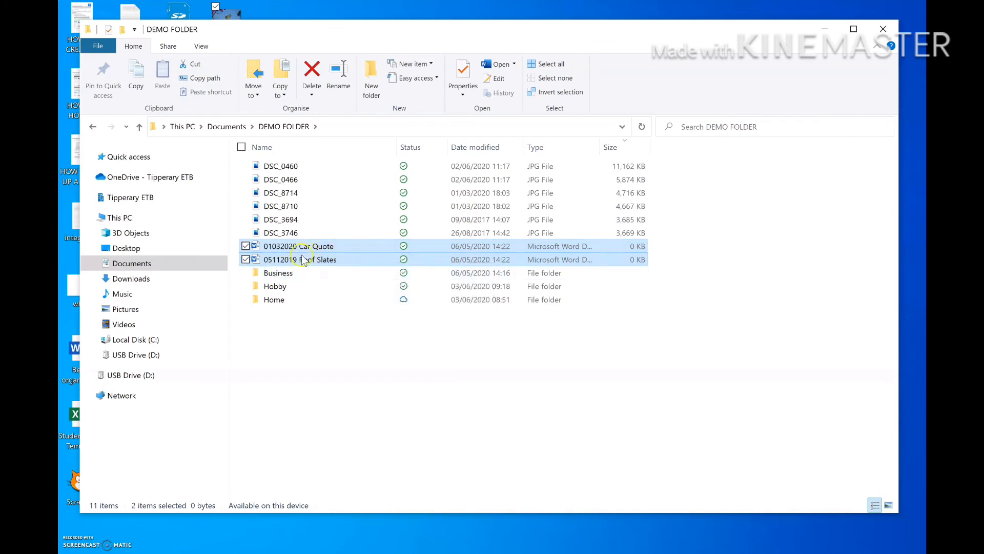
right_click(352, 246)
drag(353, 246, 350, 298)
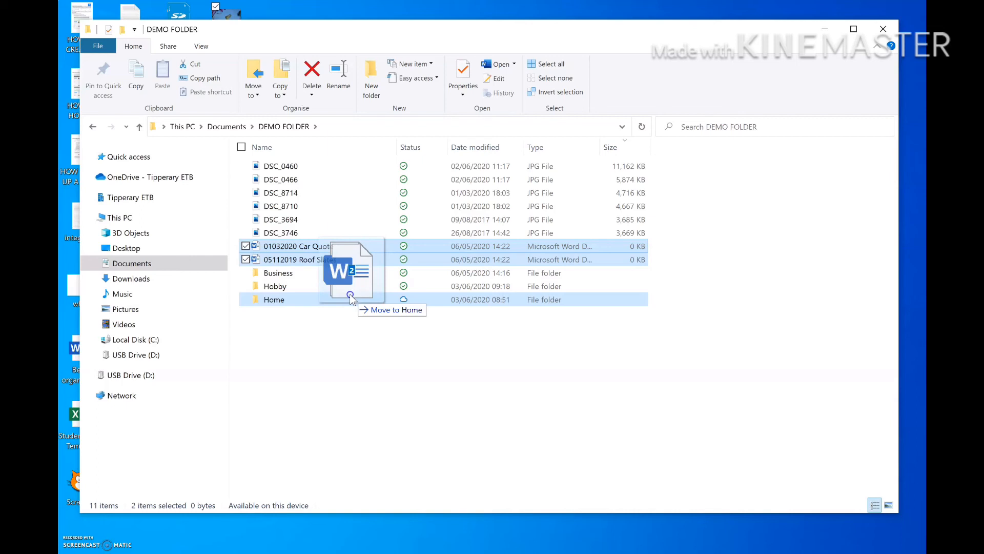
drag(351, 298, 349, 295)
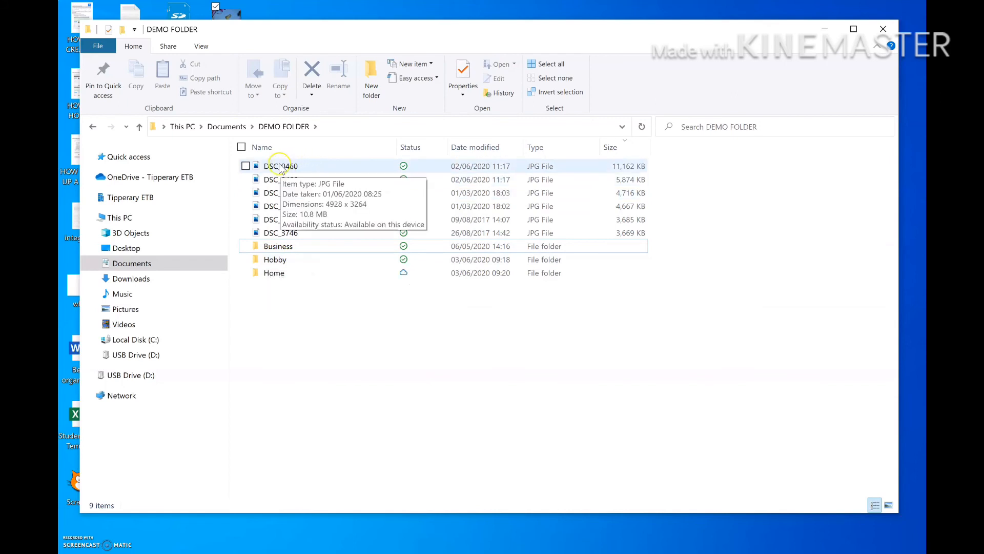
Cut the picture DSC_0460 and paste it into the Hobby folder, replacing the file of the same name there.
click(276, 170)
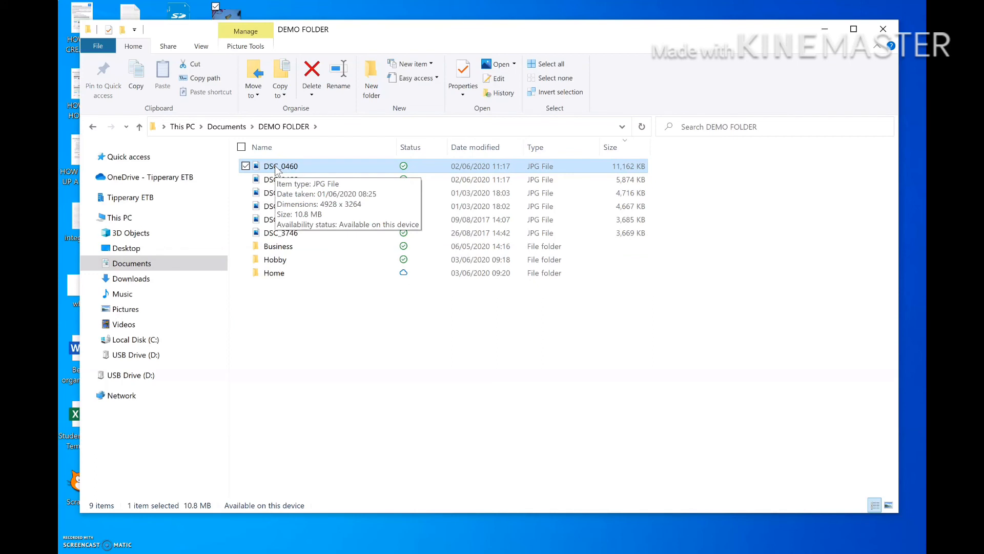
right_click(275, 170)
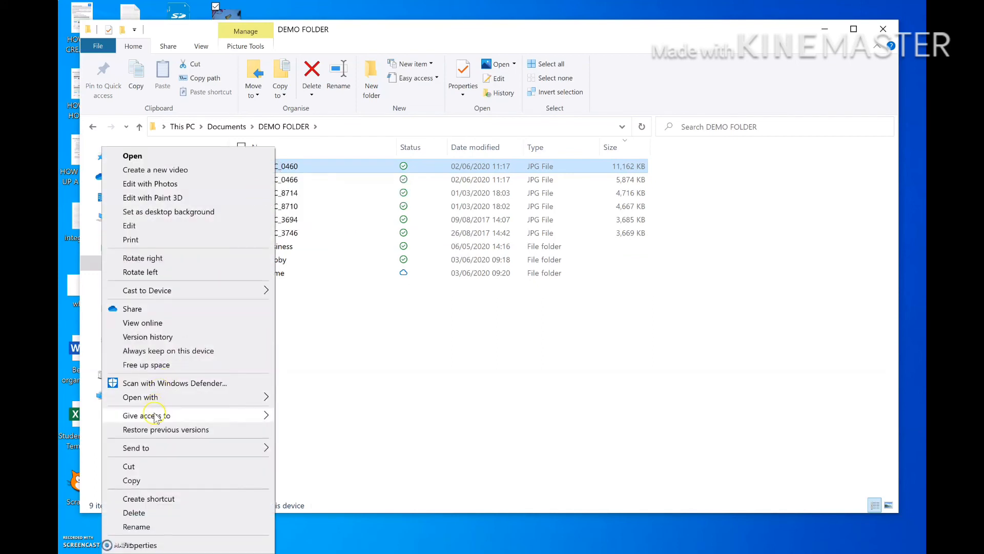
click(150, 465)
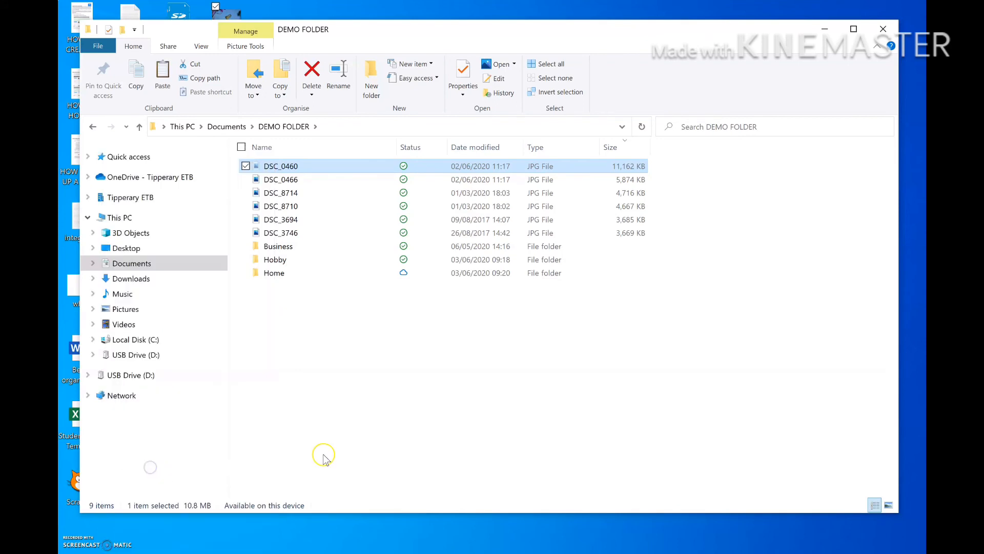
right_click(269, 262)
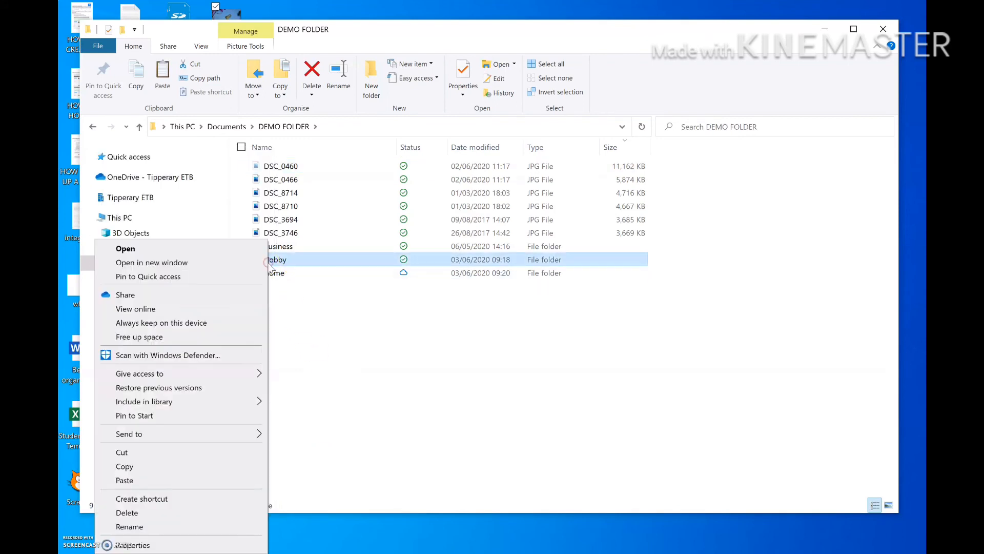
click(162, 480)
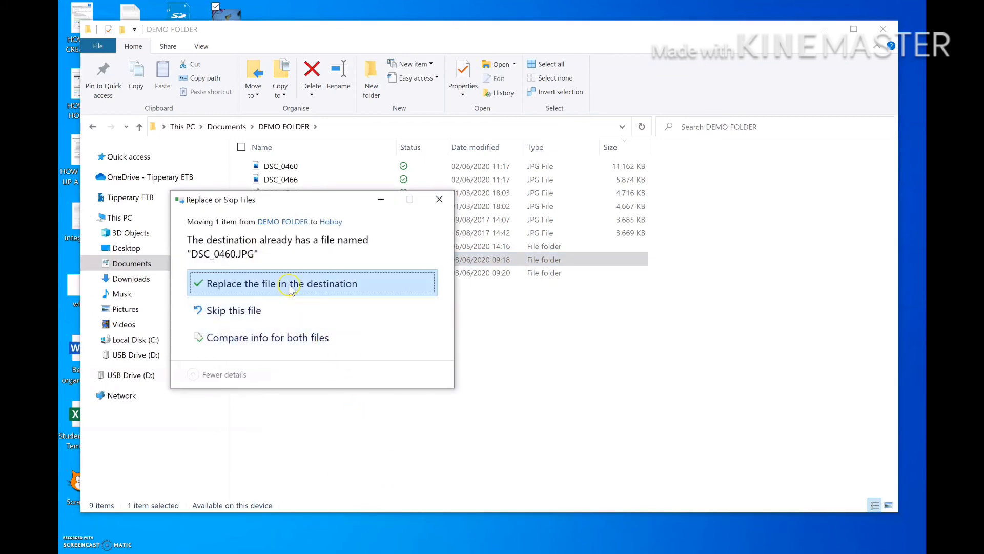
click(294, 285)
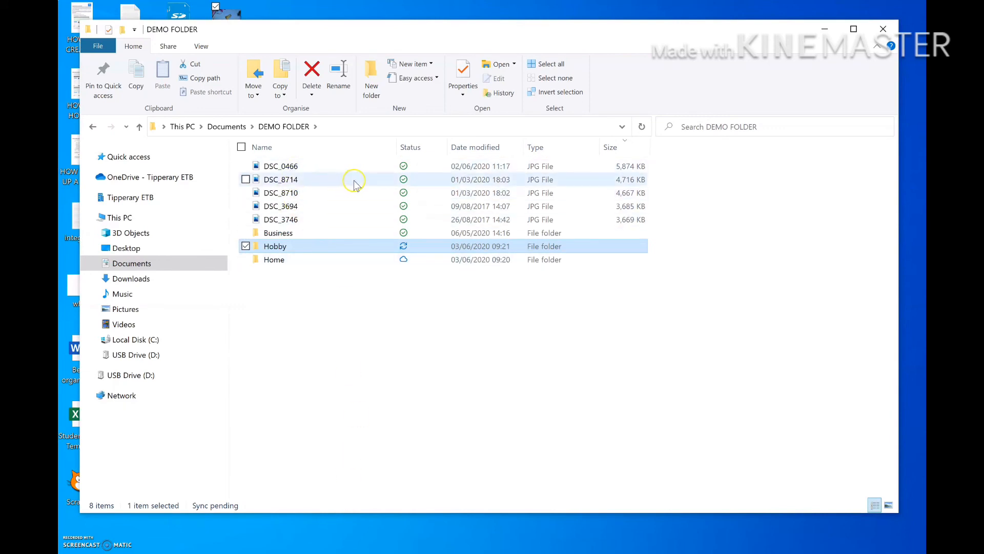
Select the pictures DSC_0466 and DSC_3746 together and move them to the Hobby folder inside DEMO FOLDER by choosing that location as their destination.
click(283, 168)
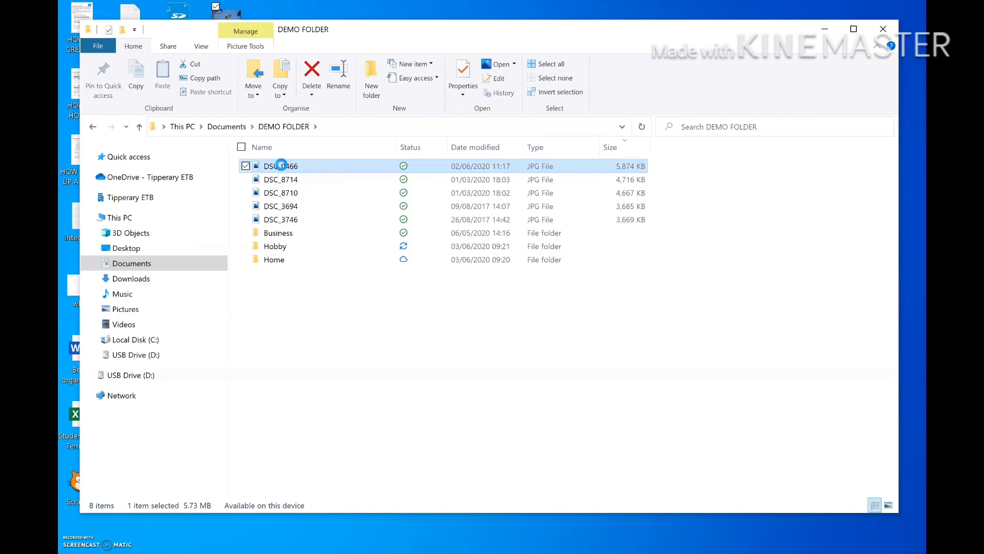
ctrl+click(279, 219)
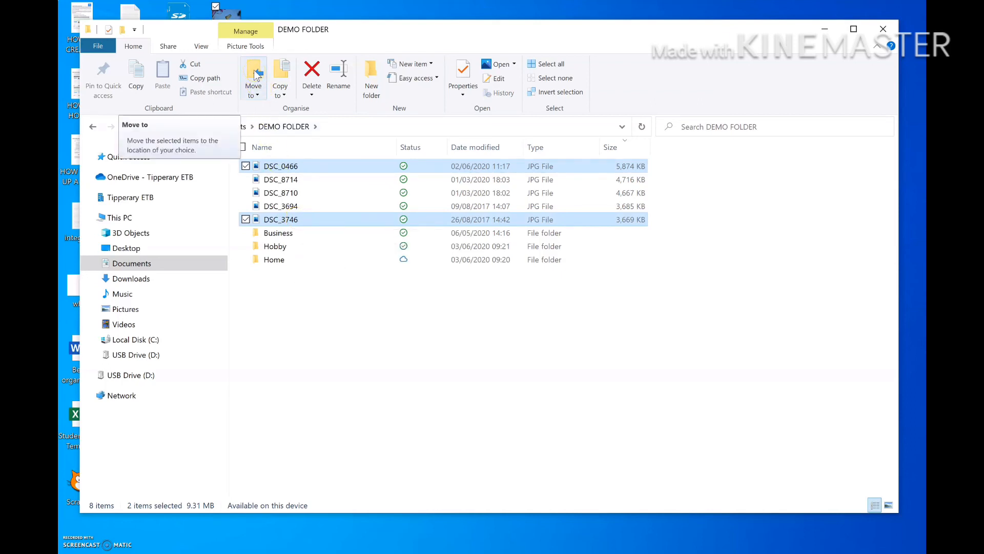
click(255, 77)
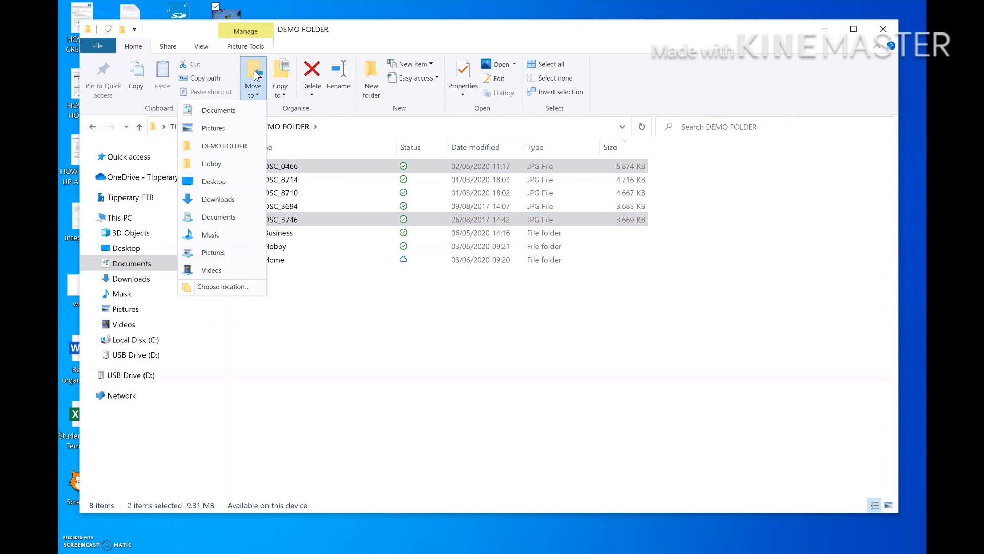
click(259, 88)
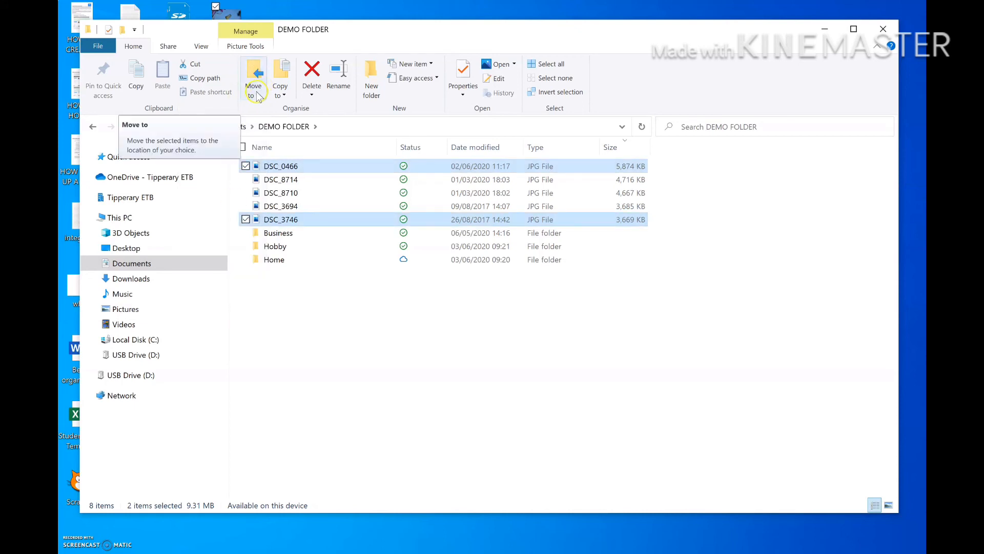
click(258, 96)
click(245, 84)
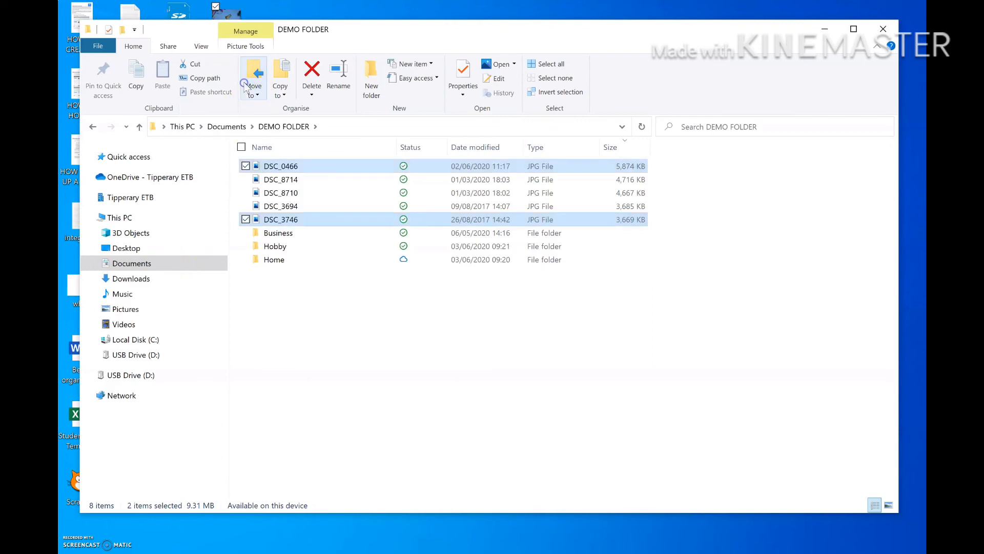
click(250, 76)
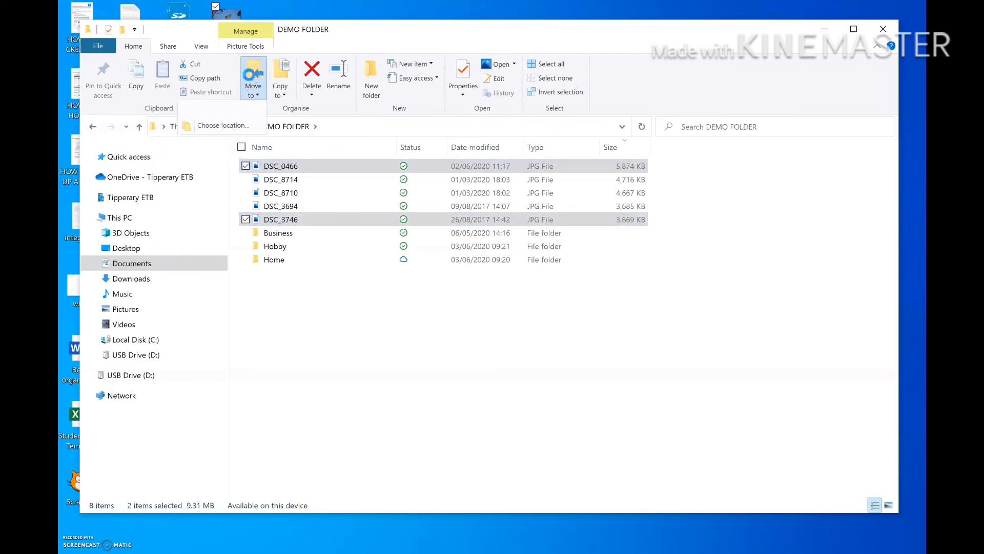
click(223, 125)
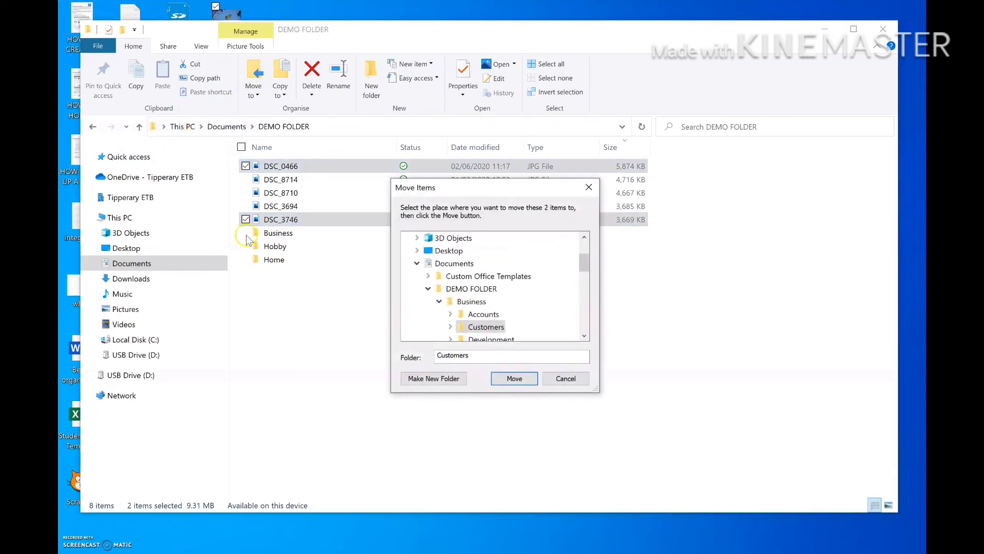
click(439, 301)
click(468, 314)
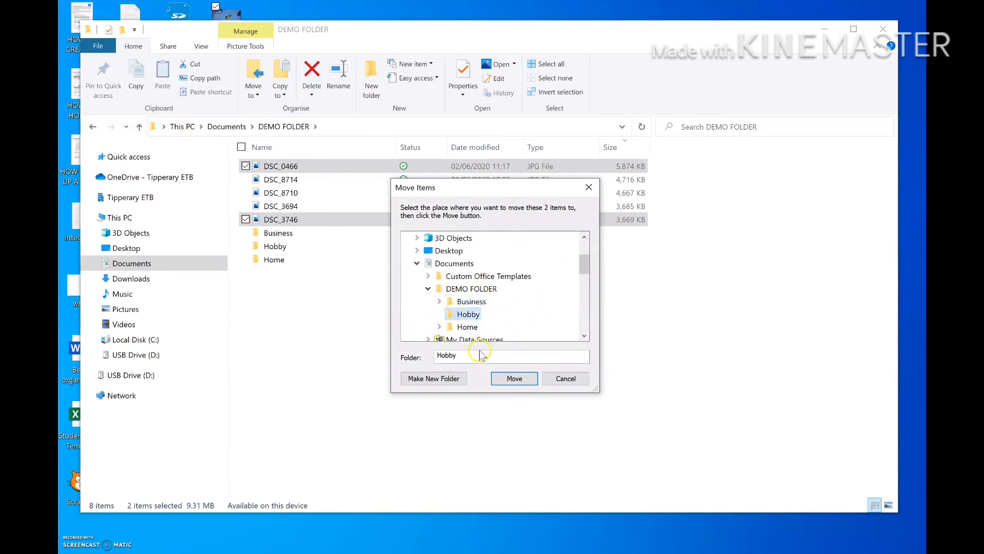
click(512, 379)
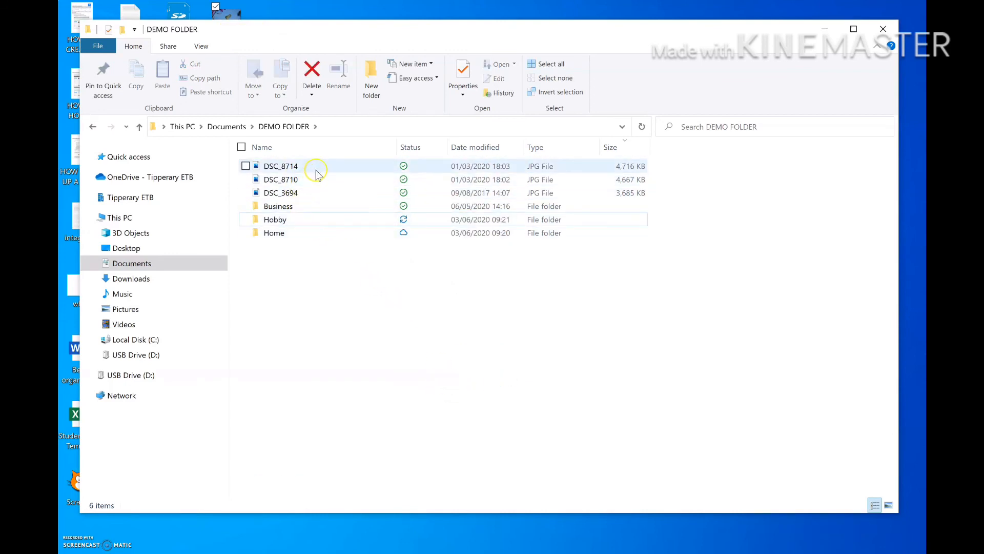
Select the consecutive pictures DSC_8714, DSC_8710 and DSC_3694 as a range and move them directly into the Hobby folder.
click(271, 167)
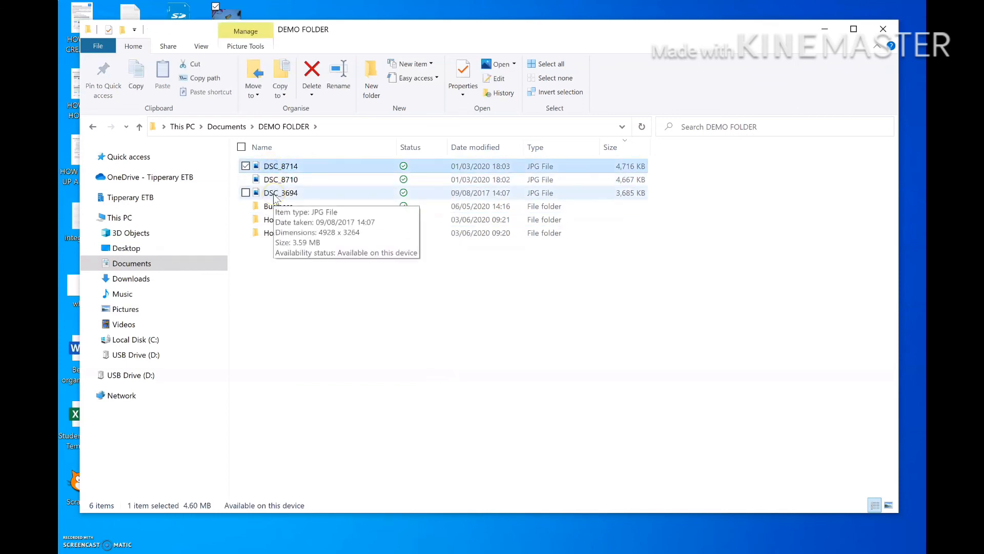
shift+click(274, 193)
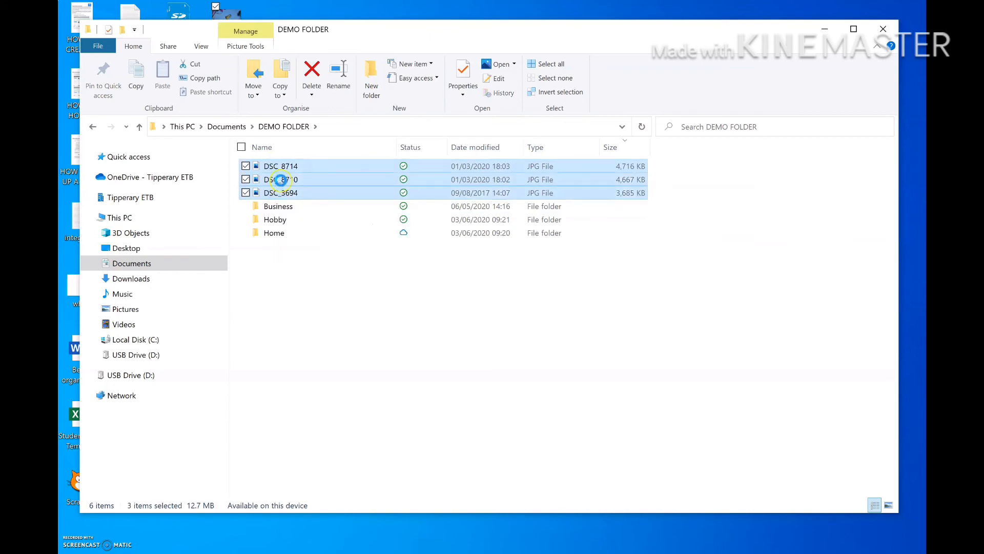
double_click(313, 175)
drag(314, 175, 325, 225)
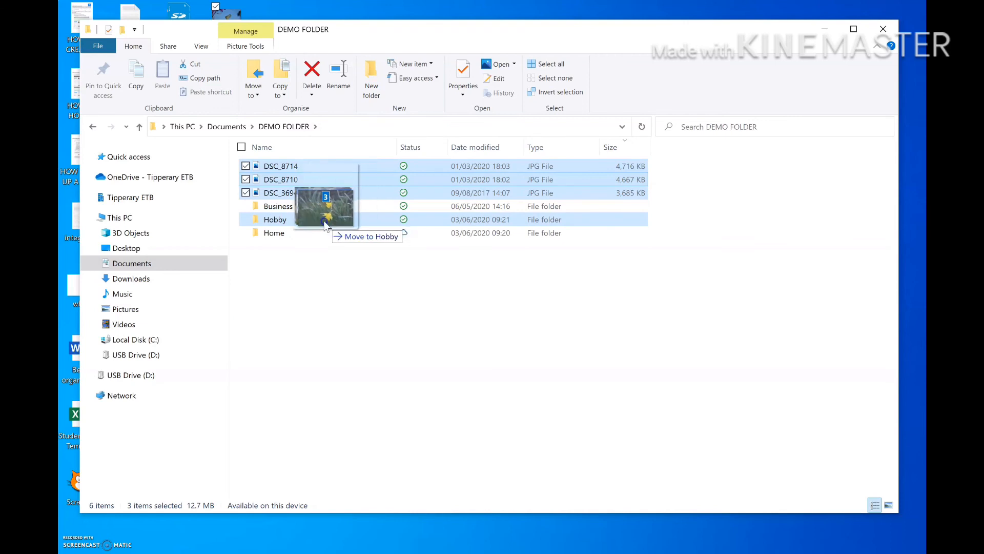
drag(325, 224, 325, 220)
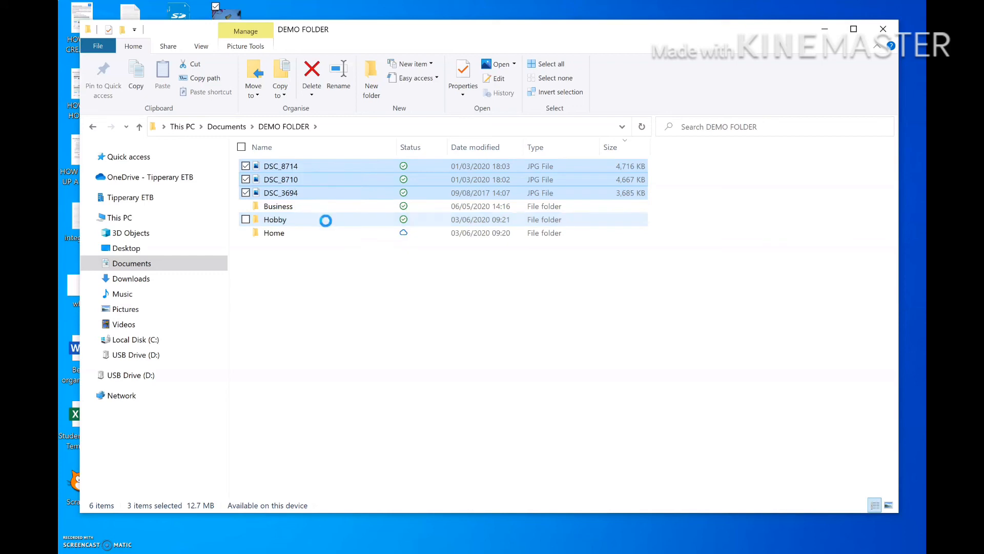